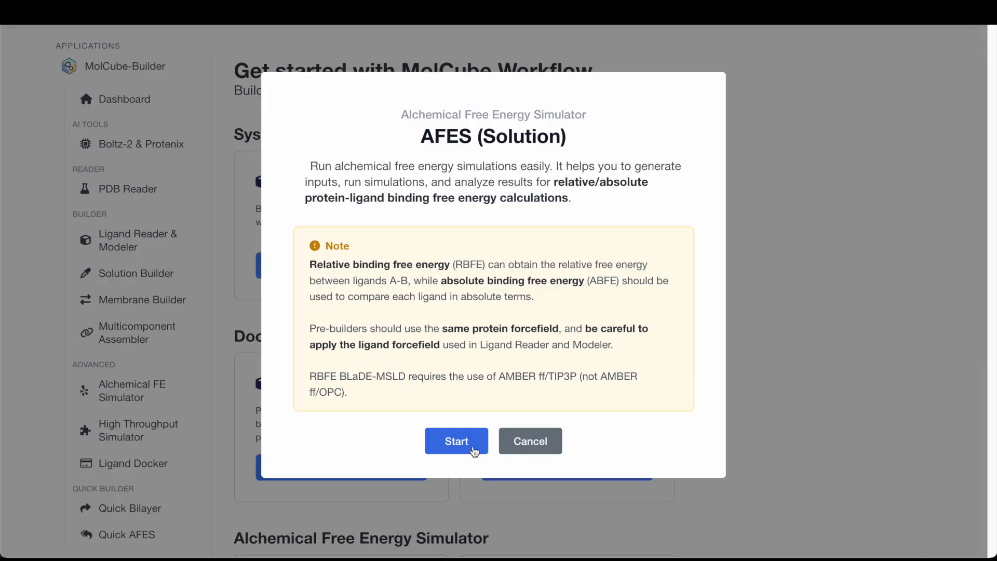
- Start a new AFES (Solution) workflow and title it AFES
click(473, 448)
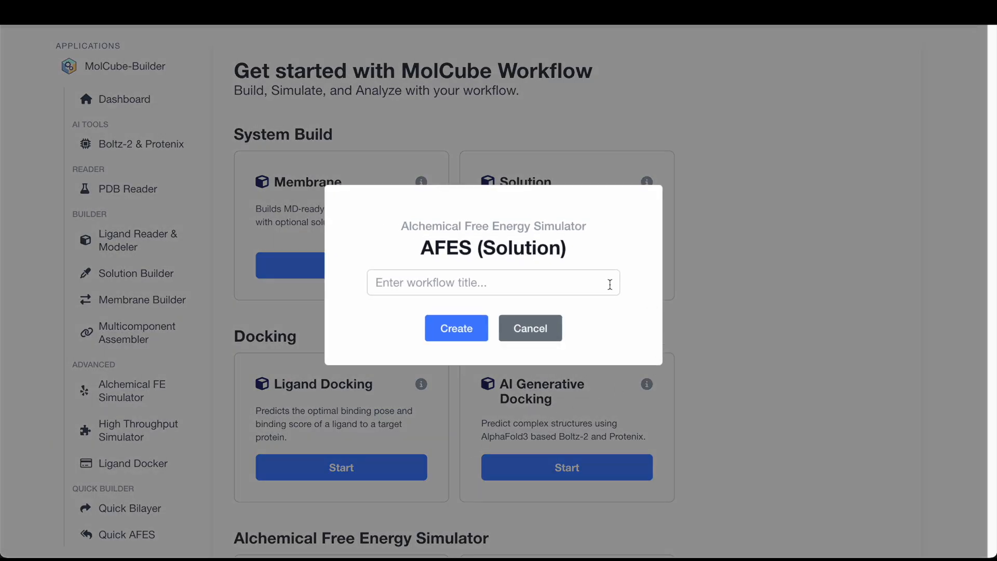
click(610, 284)
text(AFES)
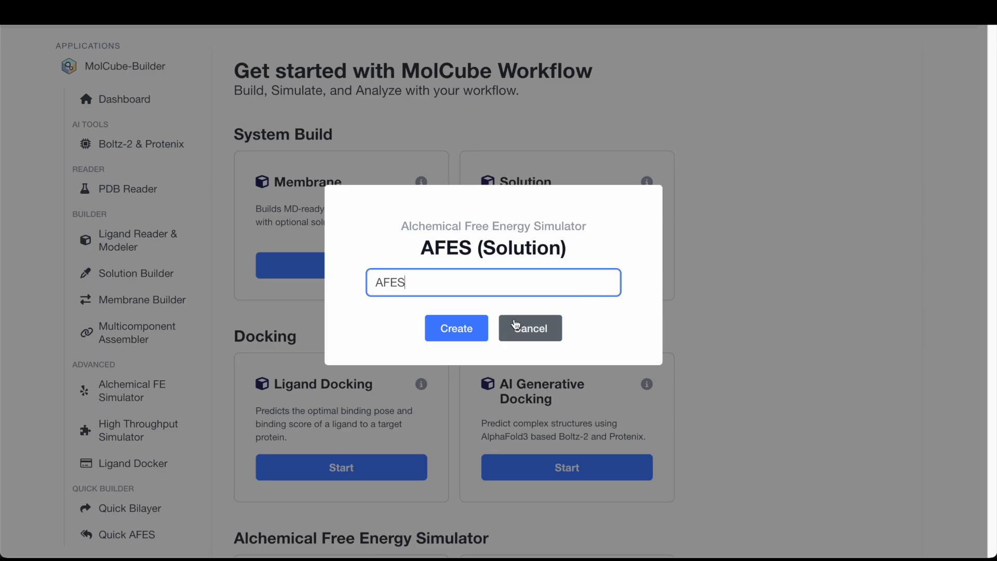
click(483, 333)
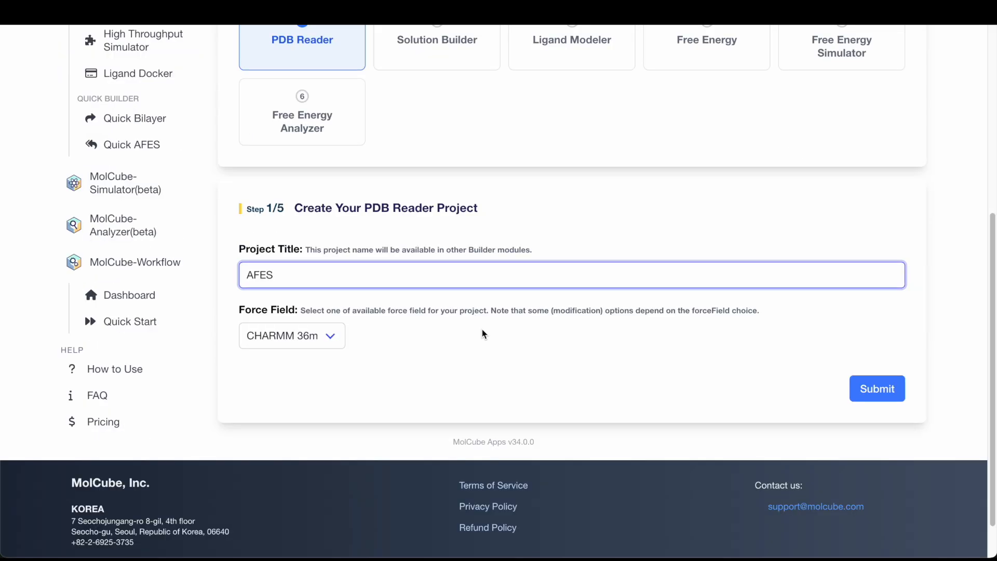
- Create the PDB Reader project titled AFES_PDB using the AMBER force field
scroll(481, 333, up, 7)
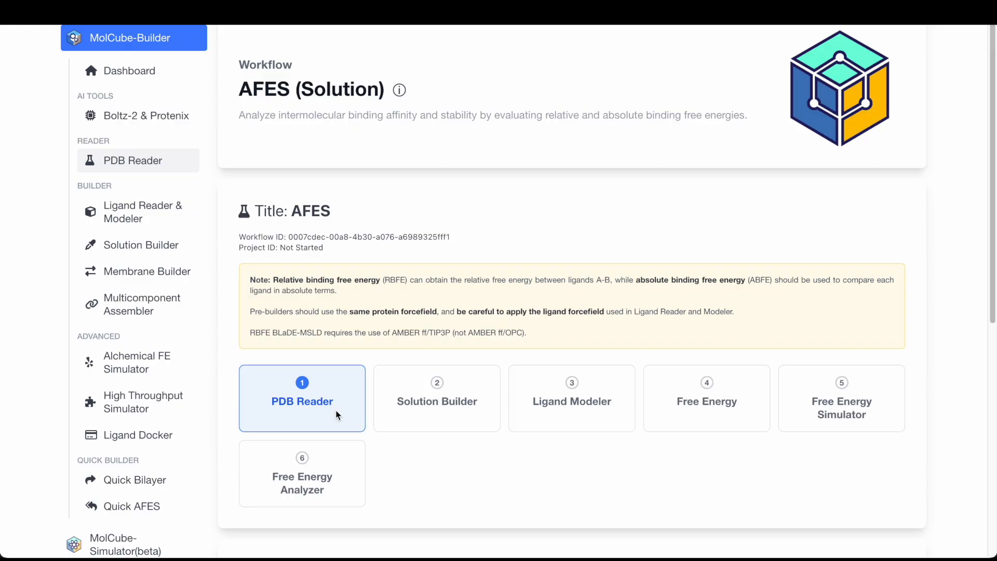
scroll(336, 413, down, 5)
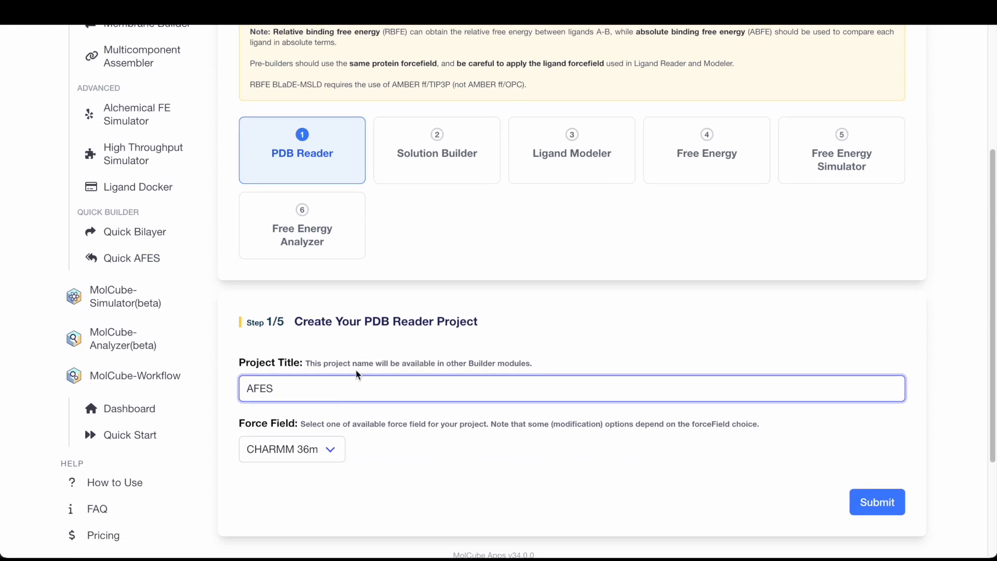
text(_PDB)
click(331, 449)
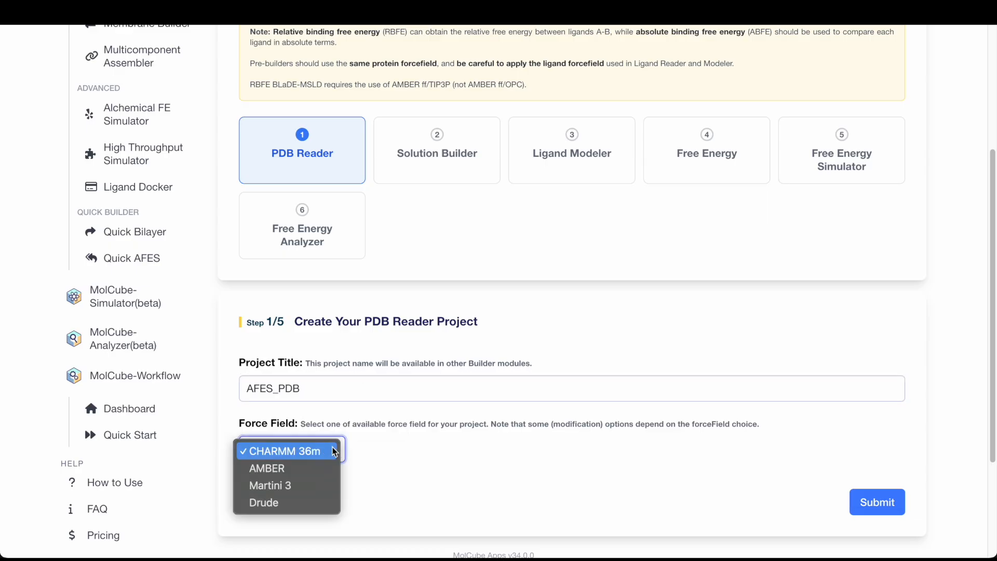
click(322, 472)
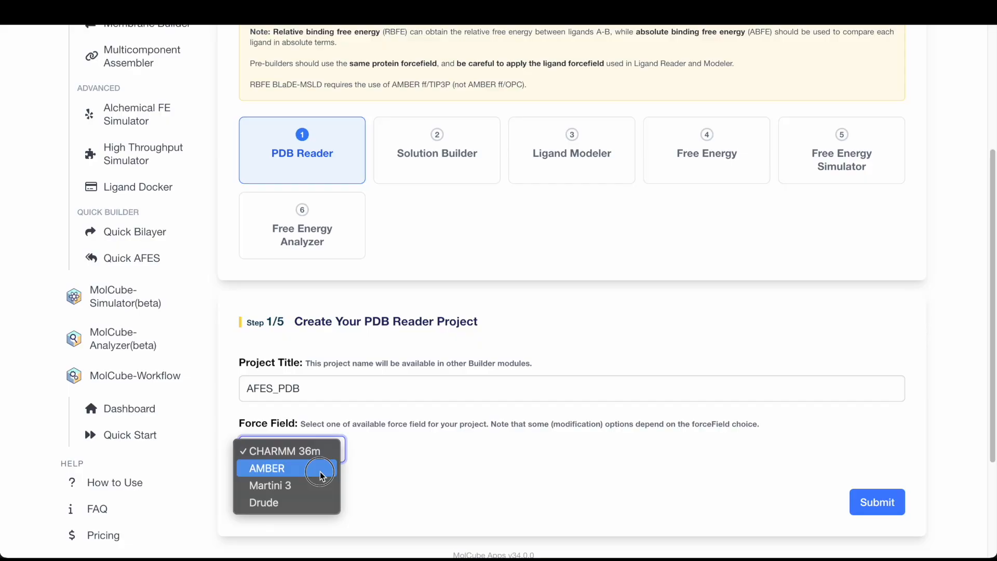
scroll(321, 472, down, 3)
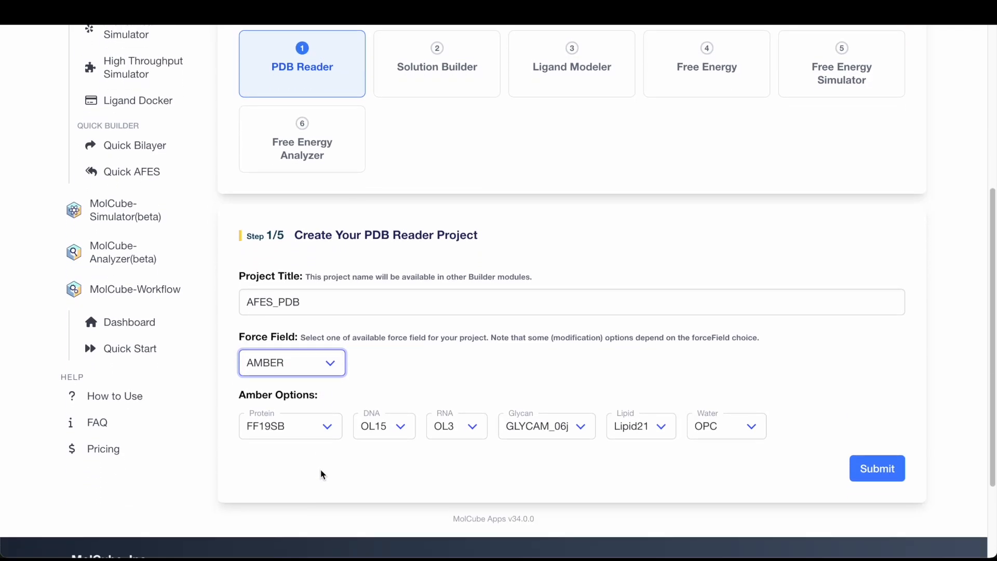
click(871, 475)
- Load PDB entry 4djw from the RCSB source
click(392, 289)
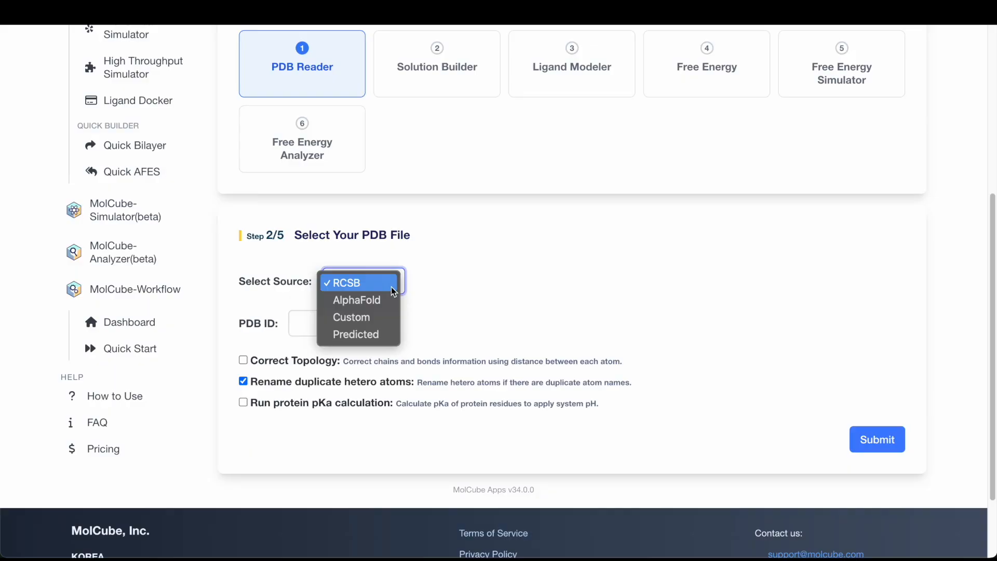
click(393, 283)
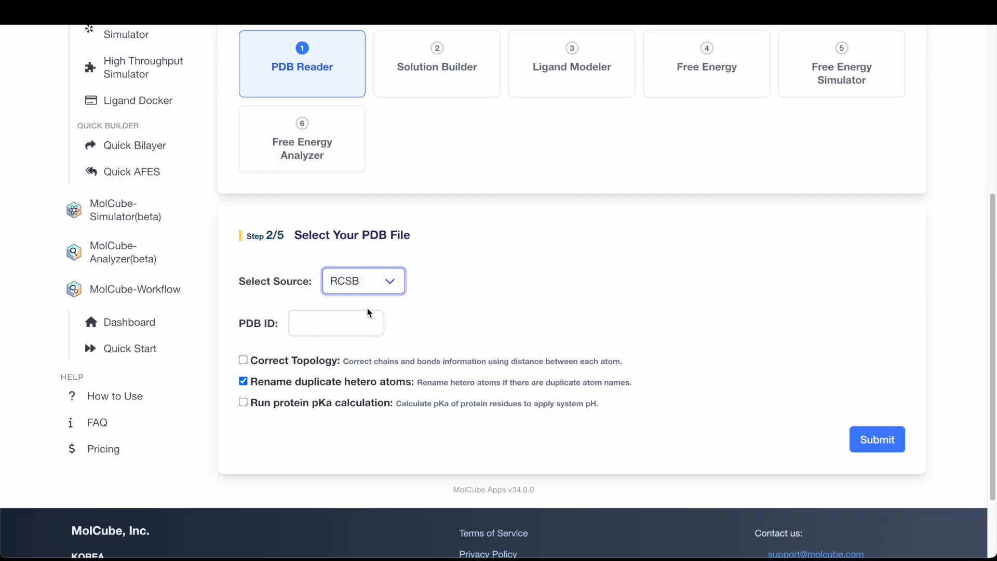
click(347, 326)
text(4djw)
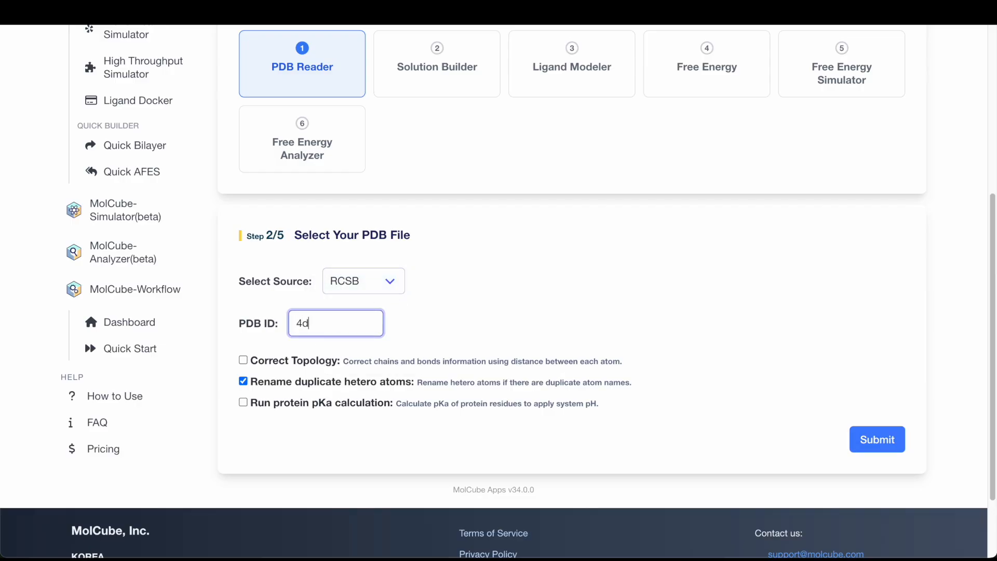
click(874, 441)
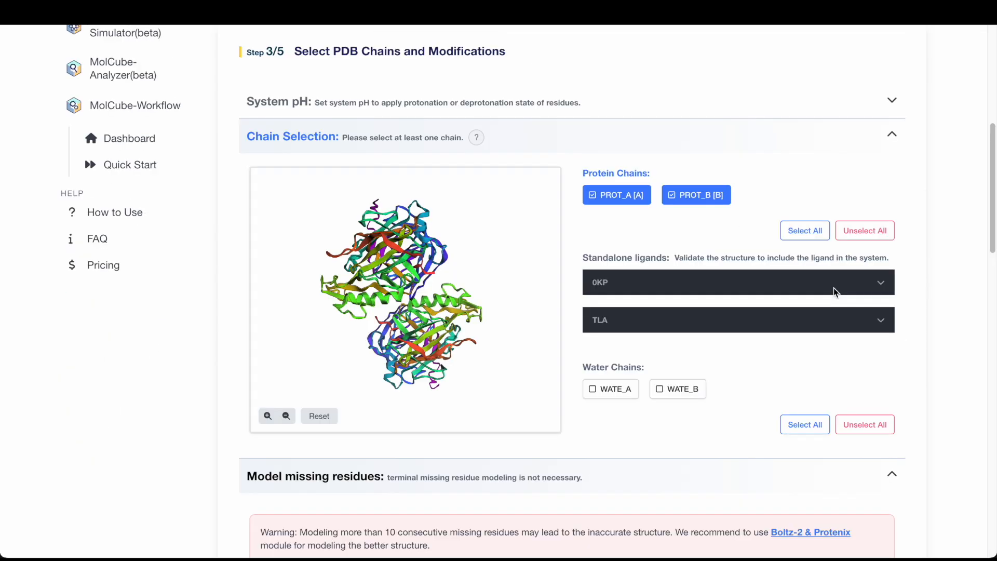
- Validate the 0KP standalone ligand structure, acknowledge the warning, and apply the ligand structure
click(833, 282)
scroll(830, 304, down, 3)
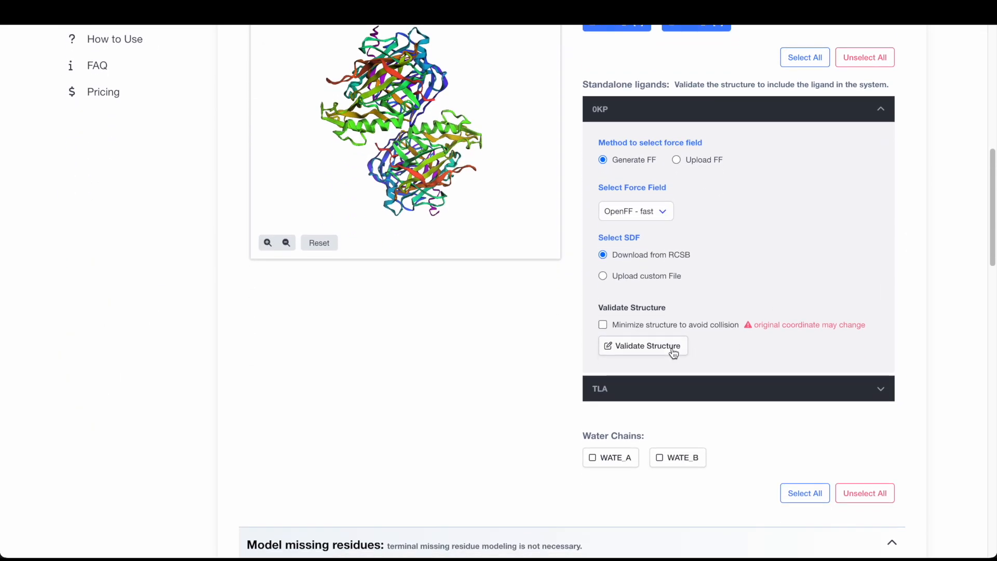
click(672, 347)
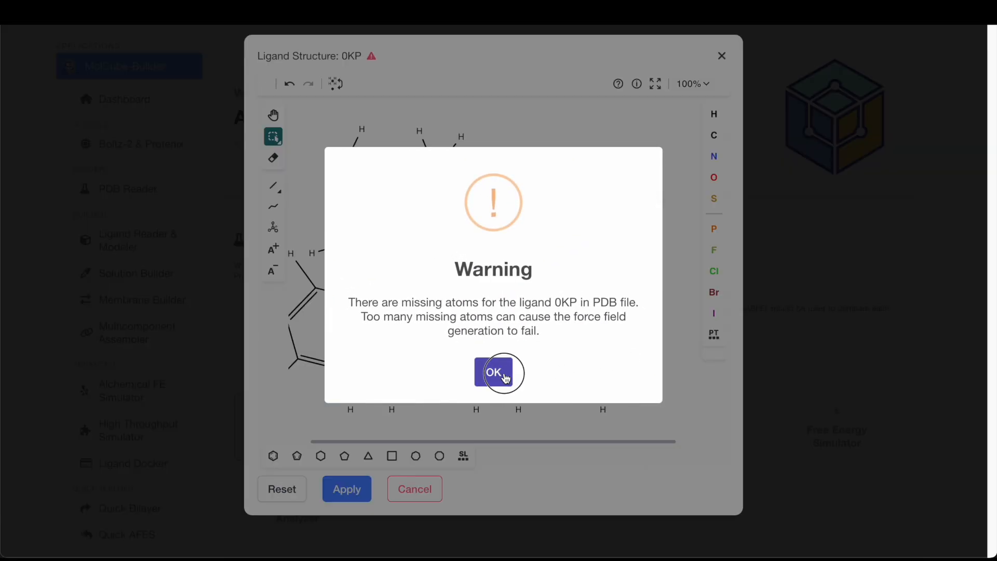
click(497, 373)
click(343, 491)
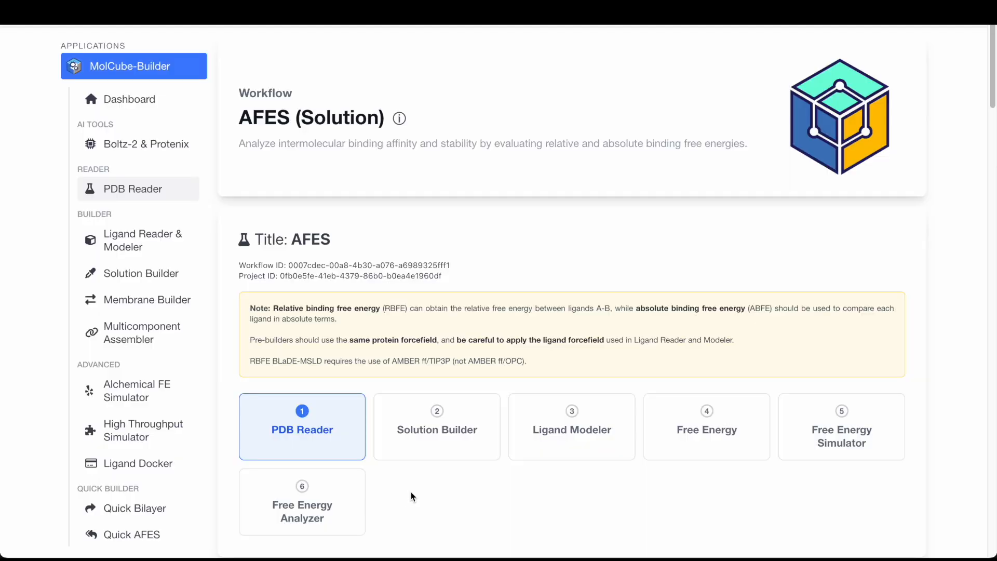
- Submit the PDB Reader modeling options and proceed to the next workflow step
scroll(848, 419, down, 1)
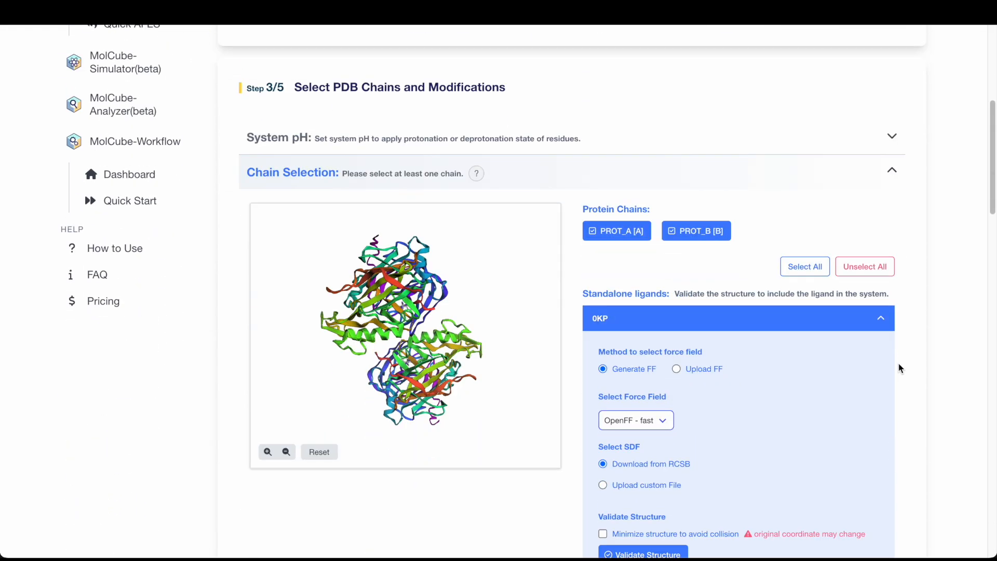
scroll(899, 367, down, 8)
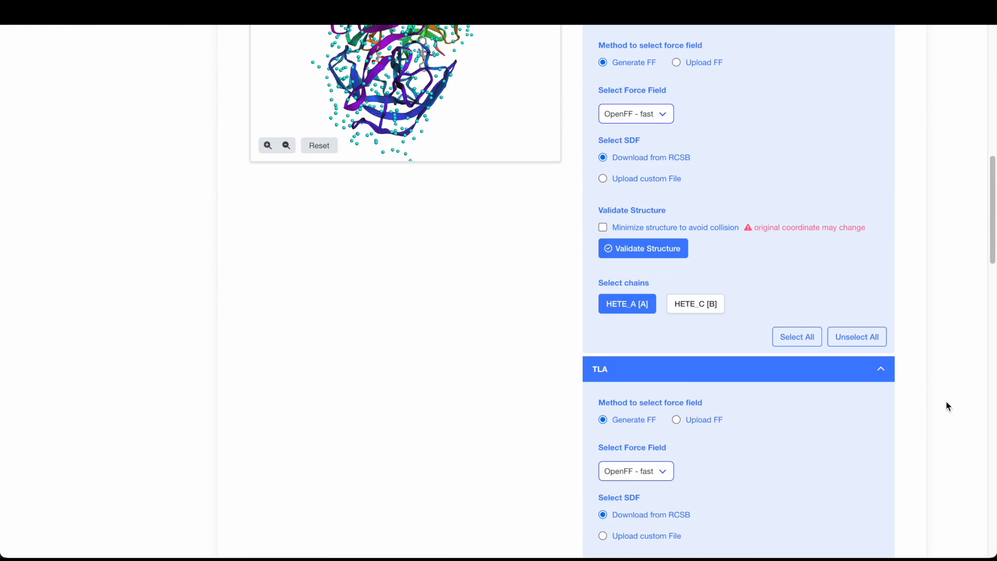
scroll(947, 406, down, 15)
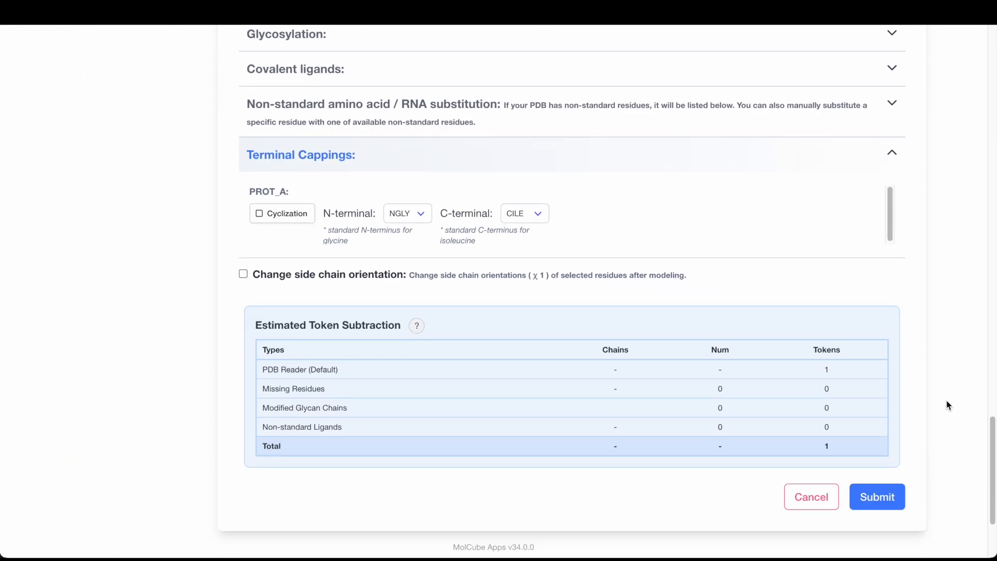
scroll(947, 406, down, 1)
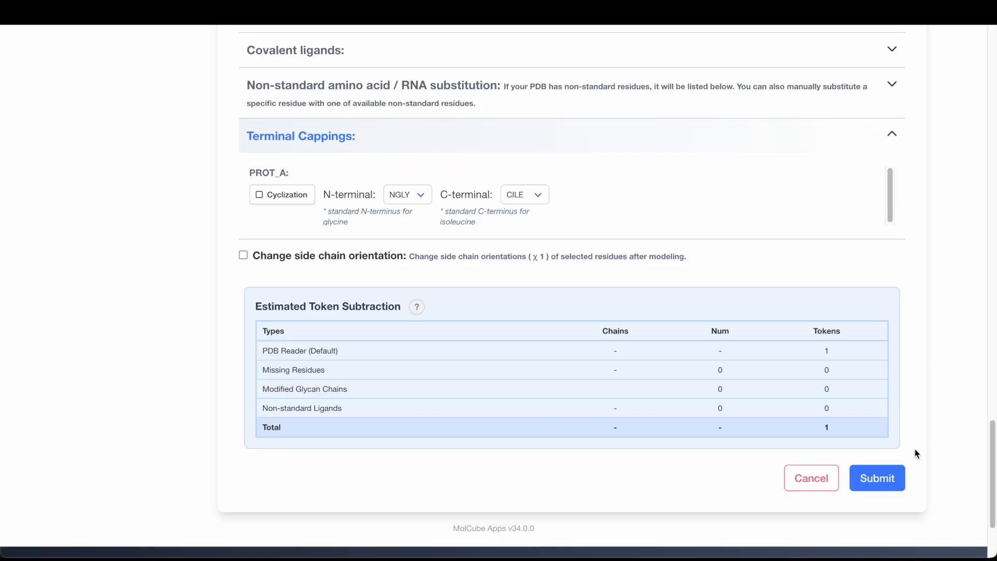
click(886, 484)
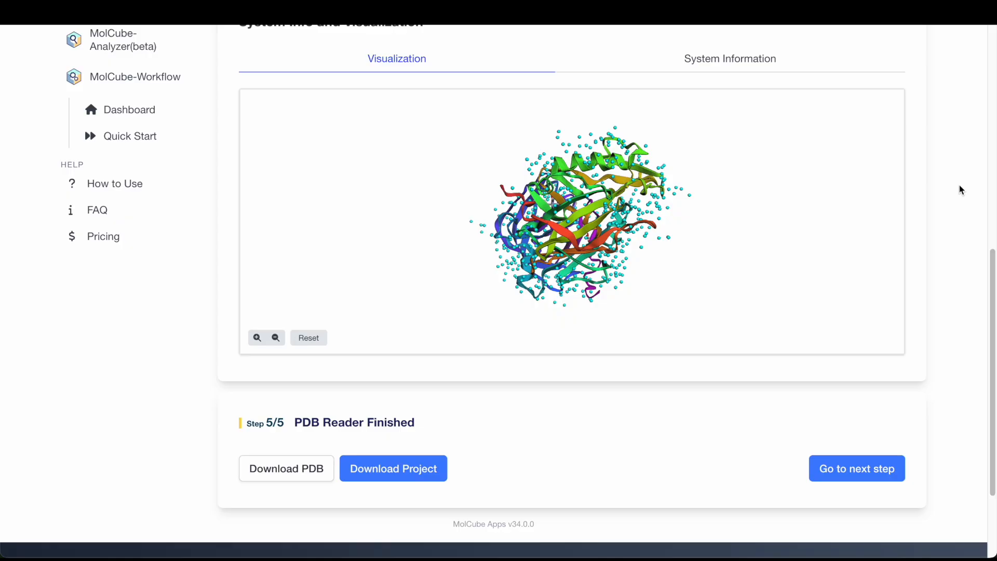
click(892, 472)
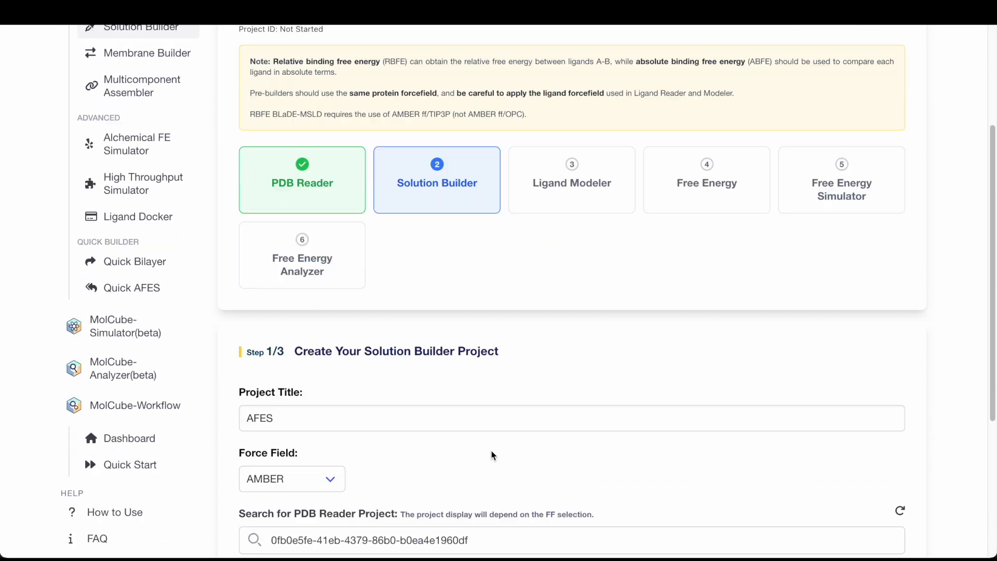
- Create the Solution Builder project titled AFES_solution
scroll(562, 411, down, 3)
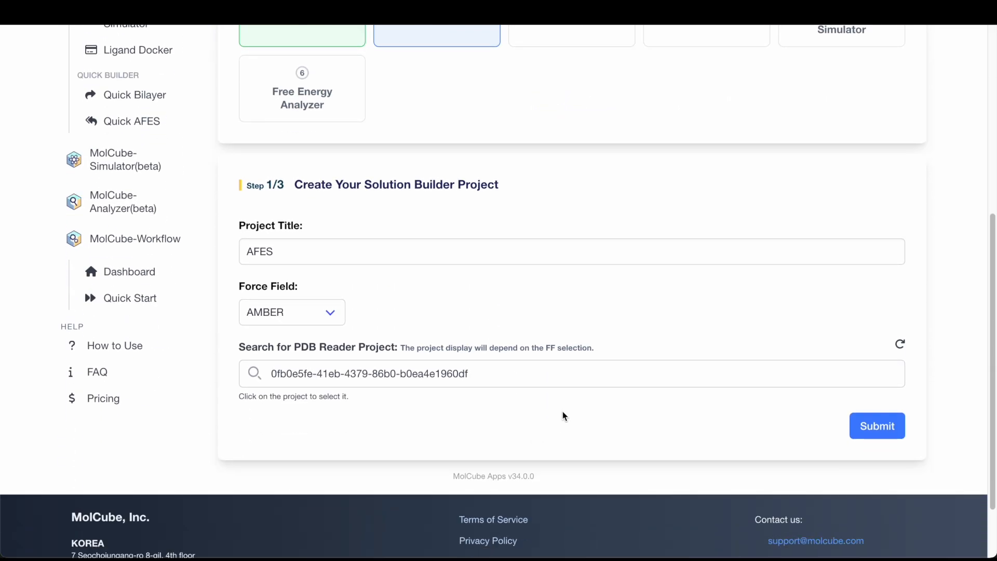
click(587, 256)
text(AFES_solution)
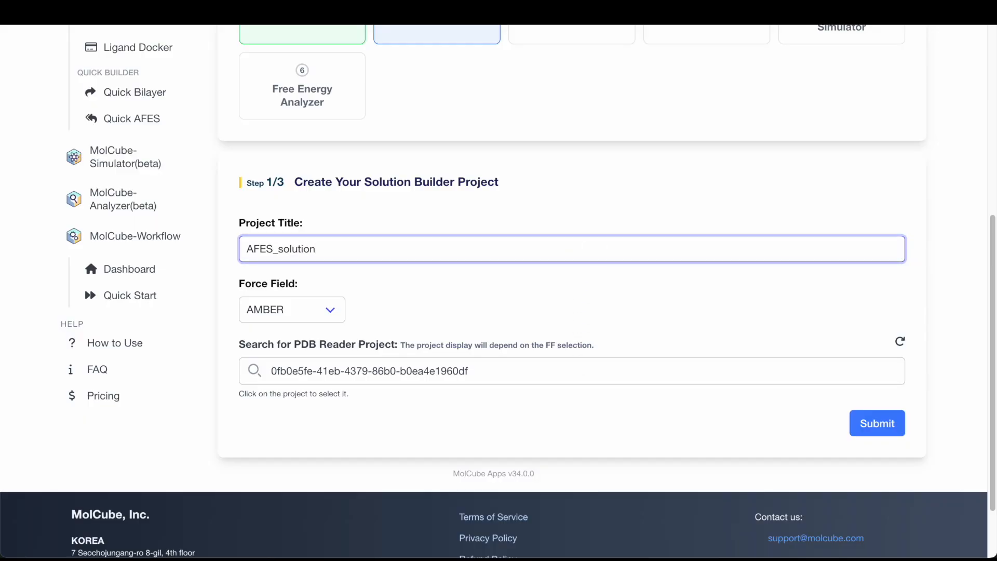
click(884, 432)
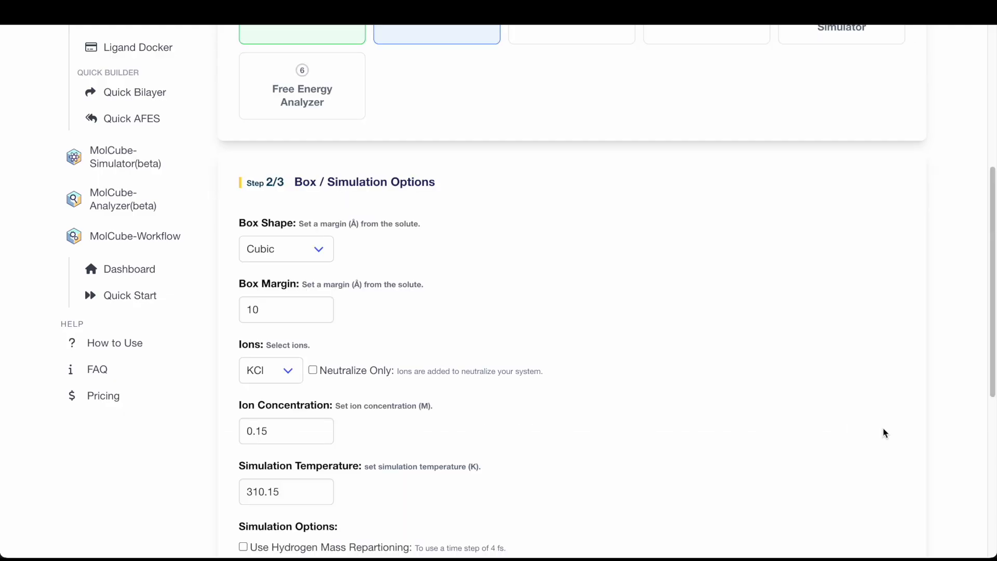
- Set the simulation temperature to 300 K and submit the box and simulation options
scroll(884, 433, down, 4)
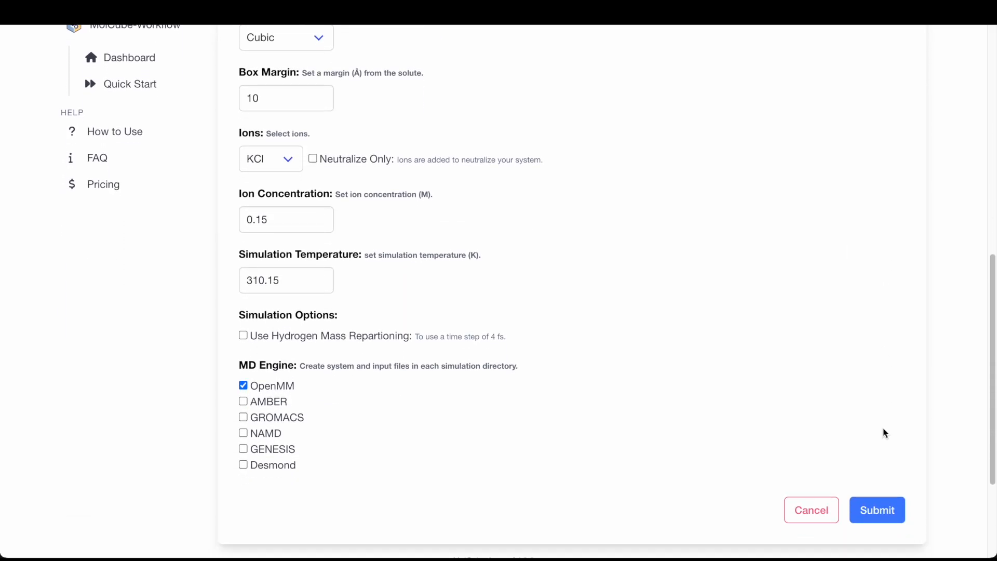
scroll(885, 433, up, 2)
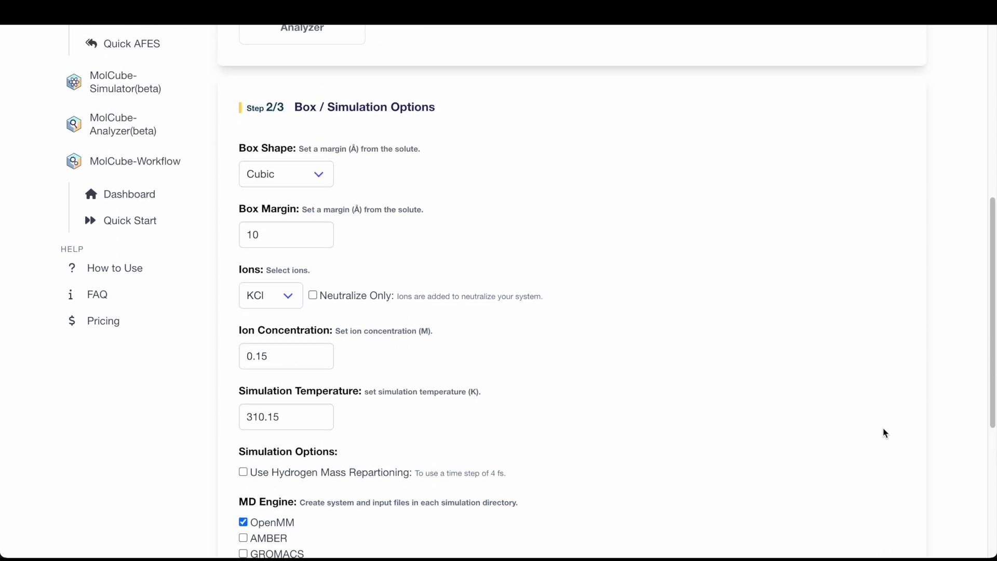
scroll(885, 433, down, 1)
scroll(884, 433, down, 1)
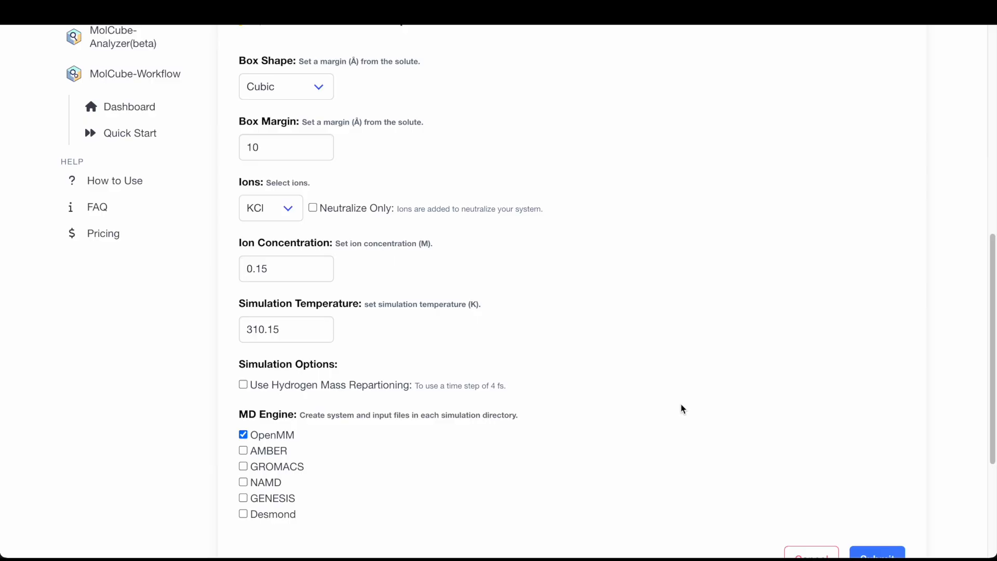
click(289, 329)
drag(289, 329, 244, 328)
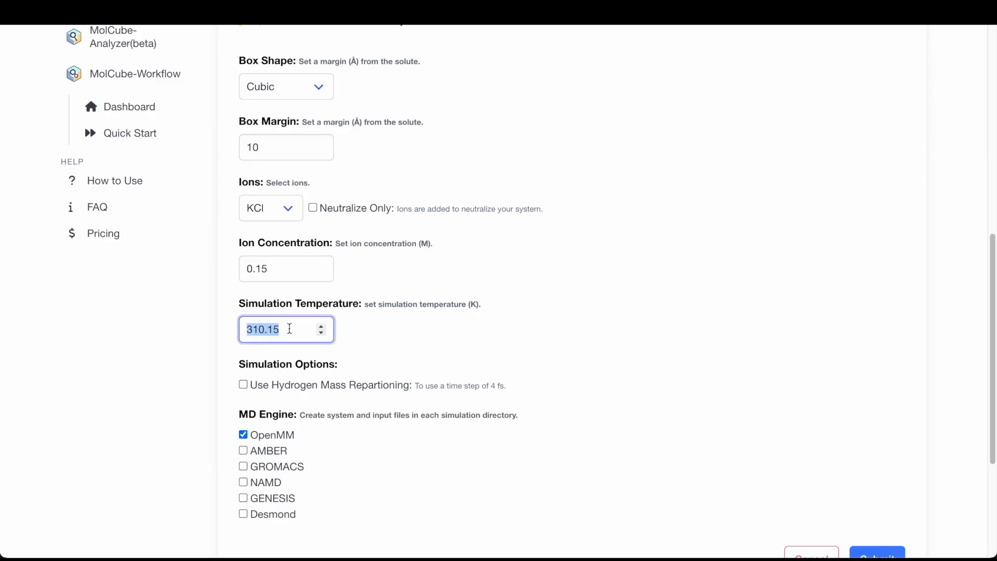
text(300)
click(388, 362)
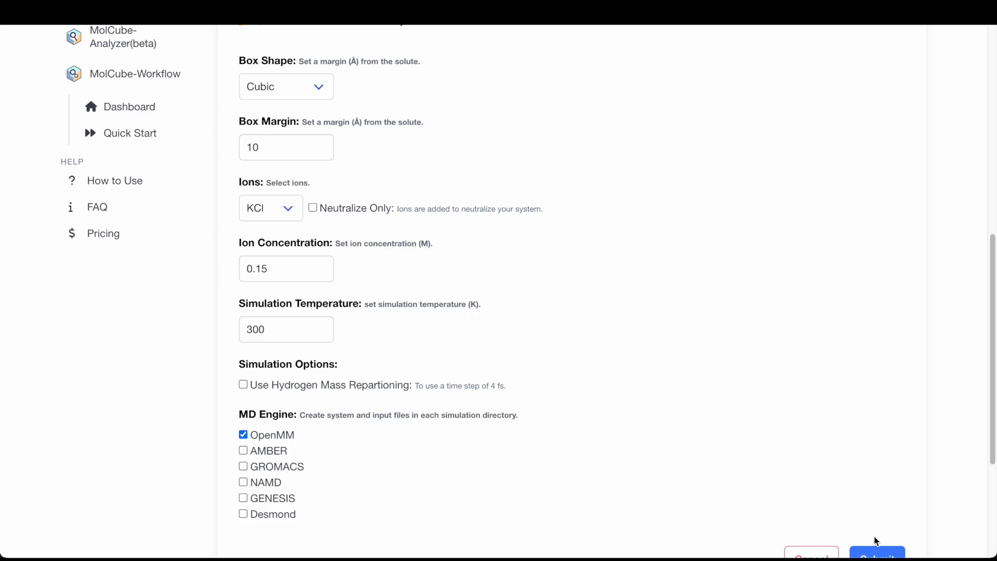
scroll(877, 543, down, 1)
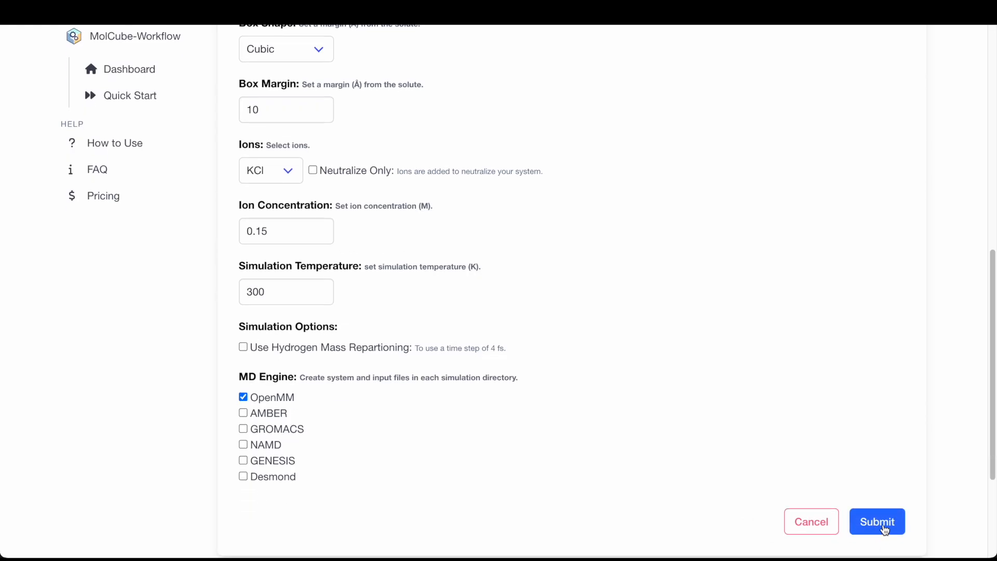
click(885, 530)
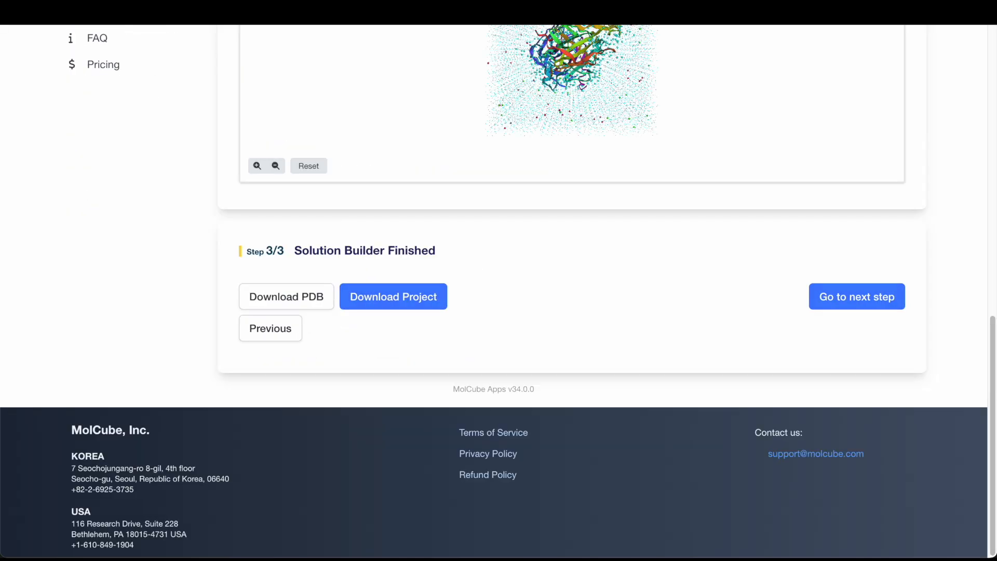
- Inspect the solvated system and proceed to the Ligand Modeler step
scroll(899, 196, up, 3)
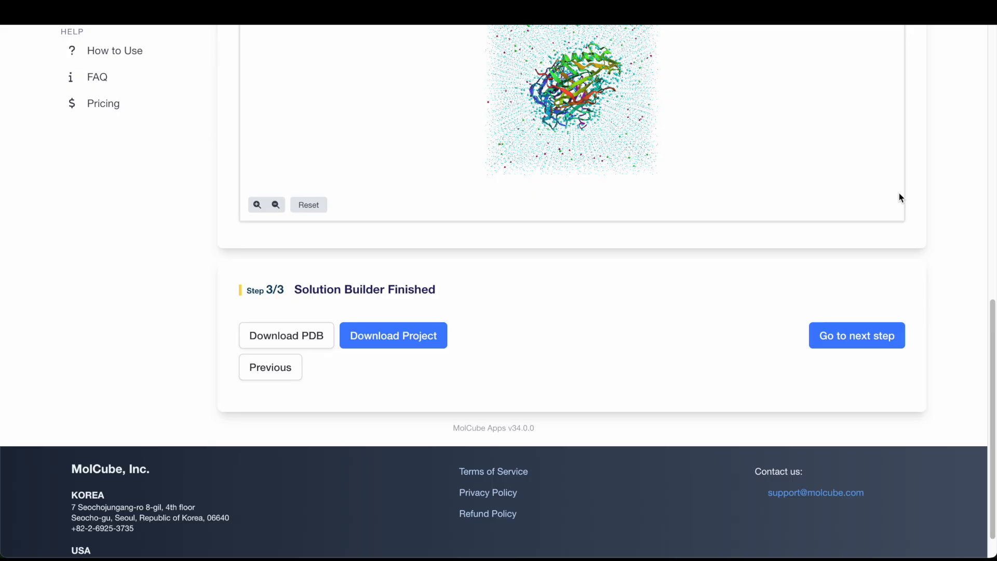
click(796, 242)
drag(796, 242, 656, 205)
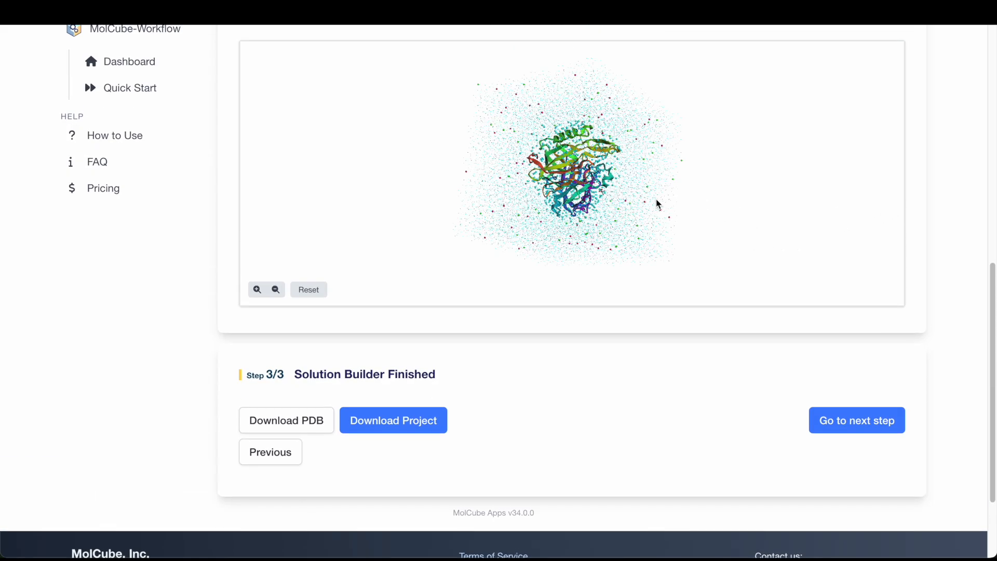
click(858, 435)
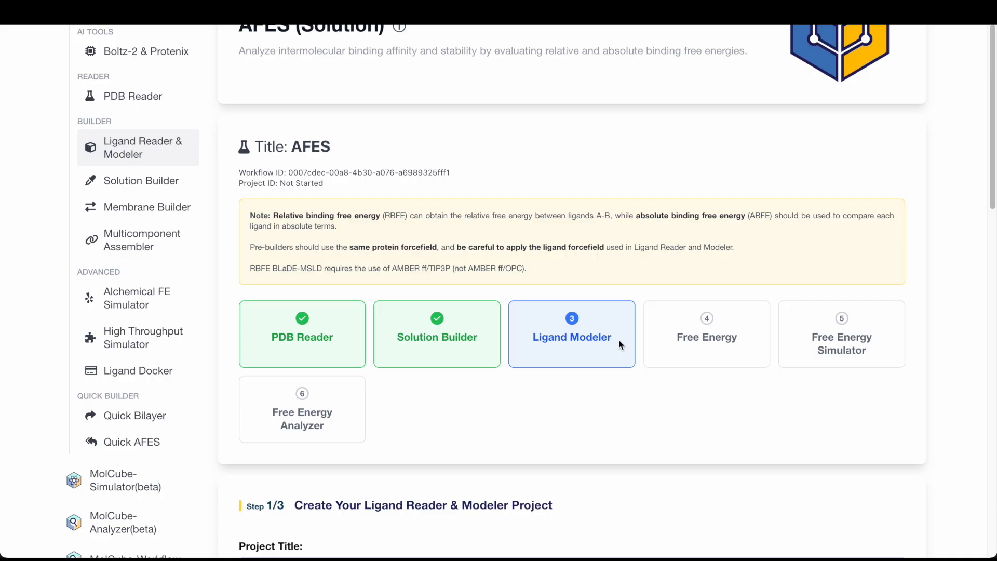
- Name the Ligand Reader & Modeler project AFES_LRM
scroll(619, 345, down, 5)
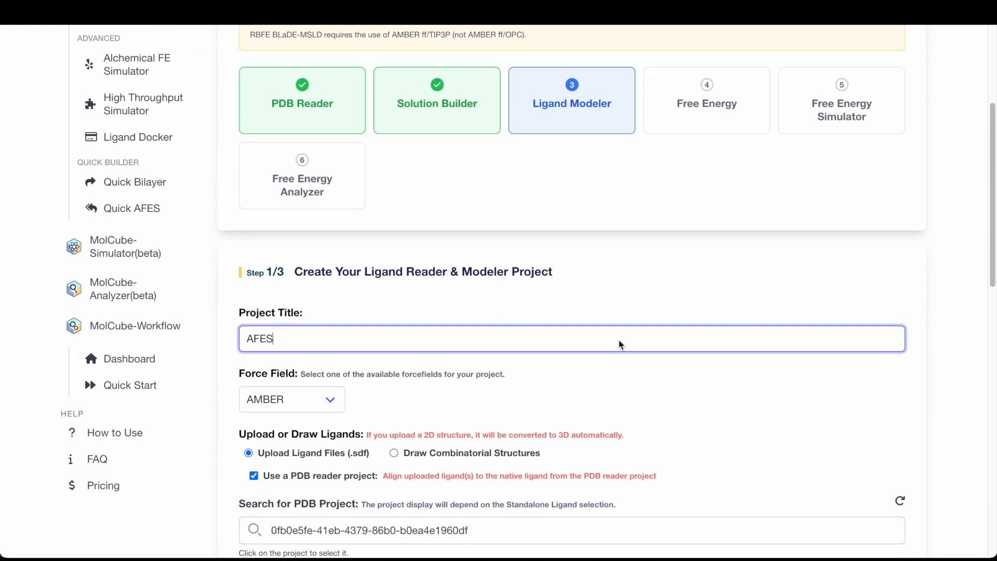
click(619, 328)
text(AFES_LRM)
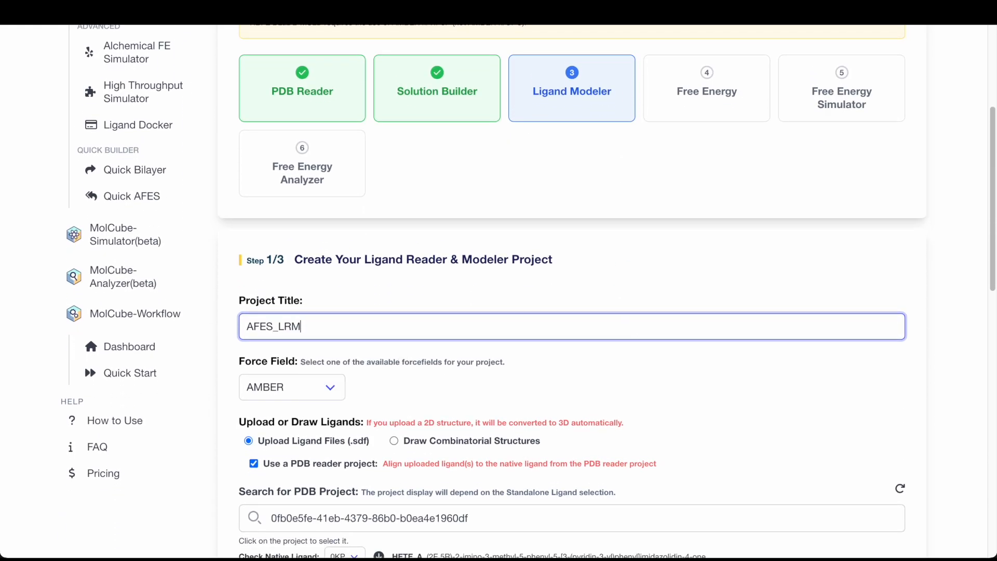
click(774, 407)
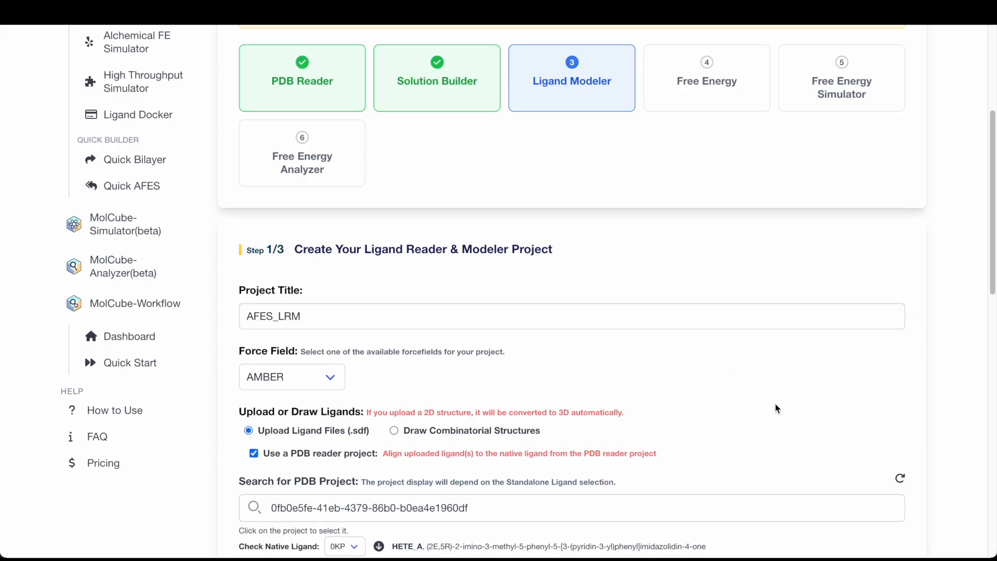
- Switch the native ligand to TLA and back to 0KP to inspect each in the viewer
scroll(712, 311, down, 5)
click(344, 292)
click(357, 307)
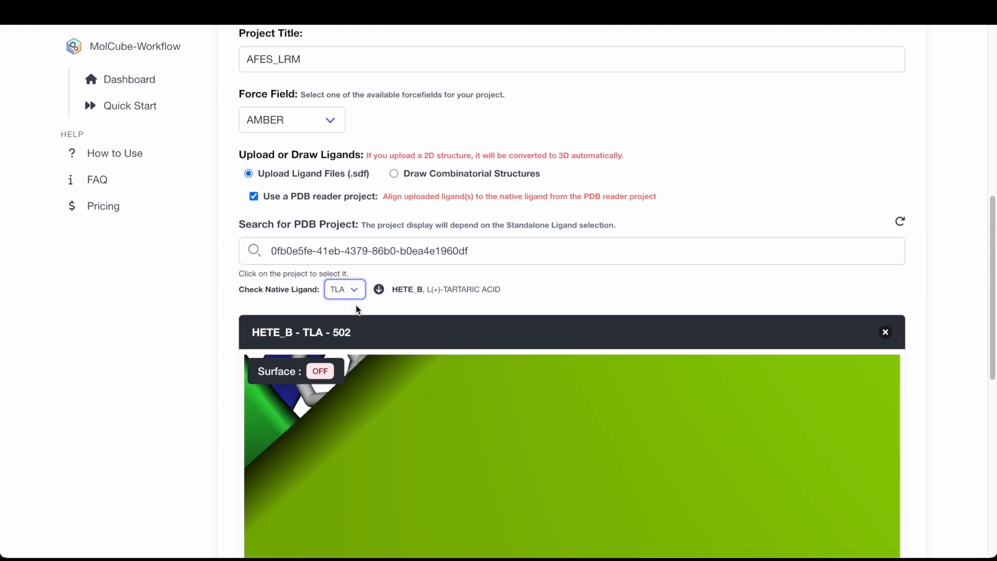
scroll(946, 307, down, 5)
scroll(945, 307, up, 1)
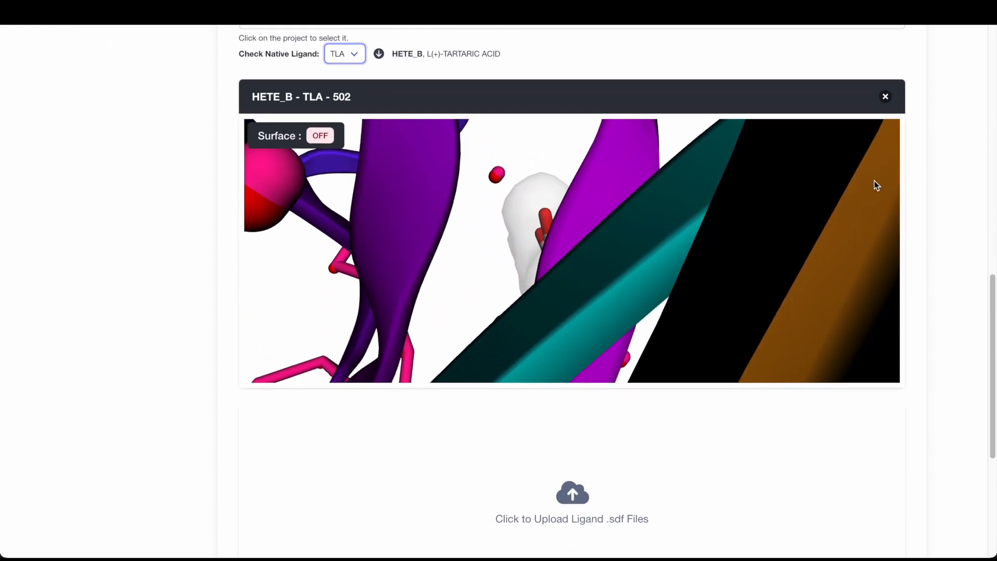
click(355, 54)
click(348, 40)
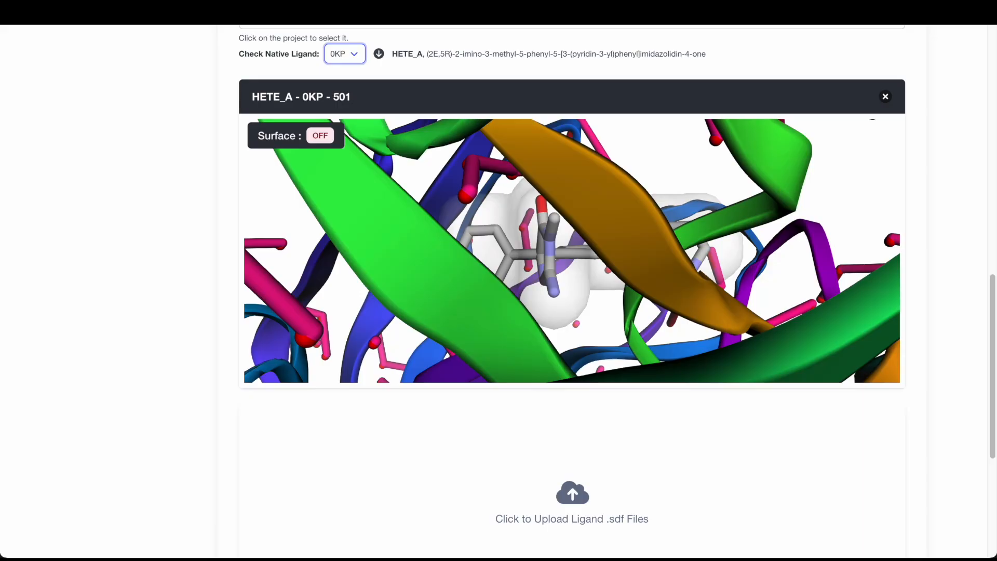
- Upload the ligand .sdf files into the upload area and submit them
scroll(935, 519, down, 5)
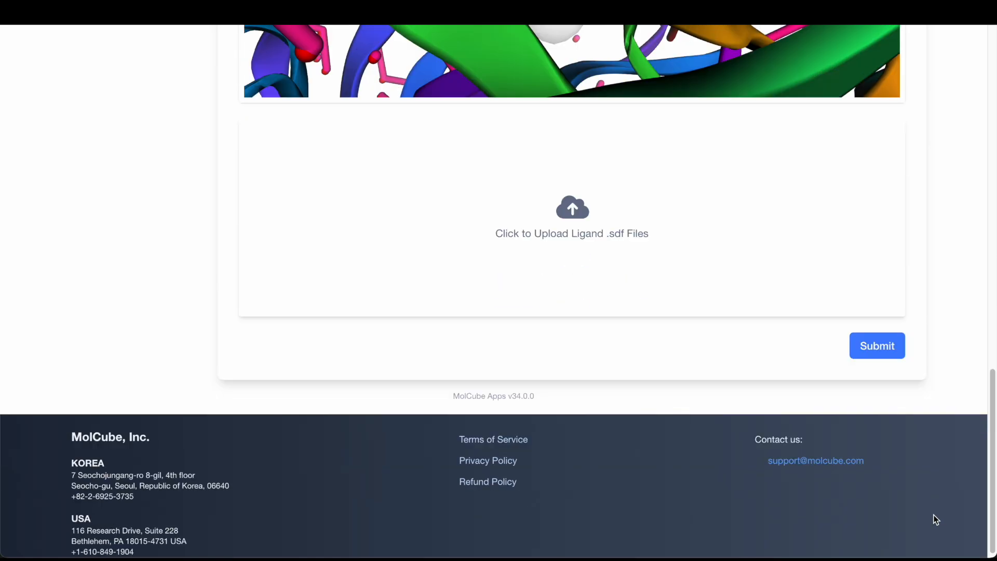
drag(940, 499, 570, 235)
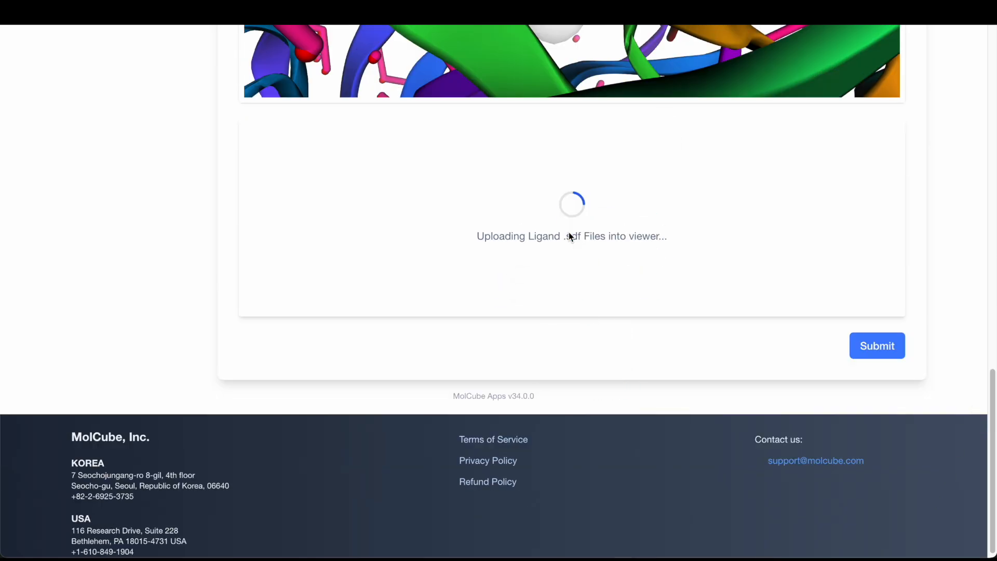
click(874, 365)
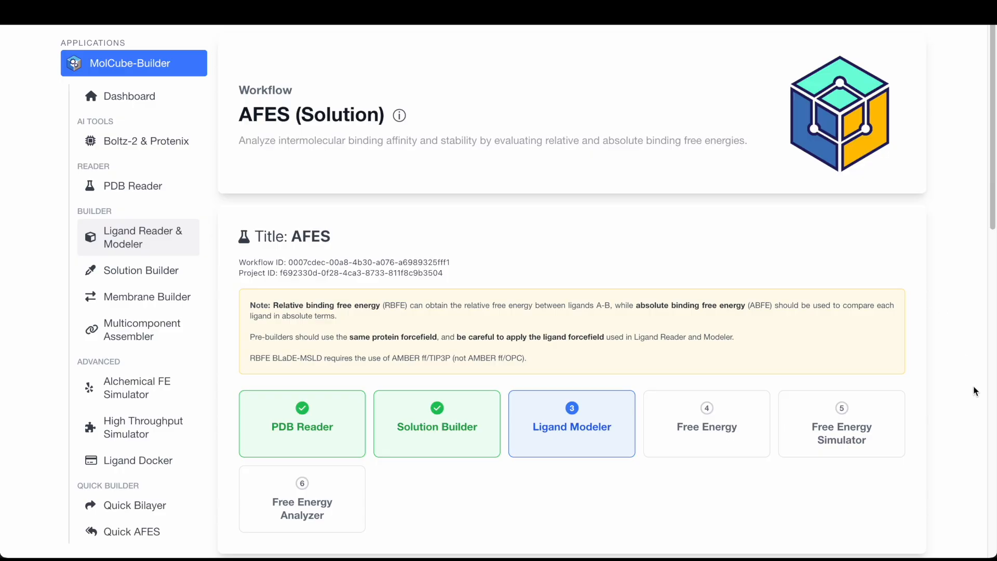
- Enable GAFF-fast alongside OpenFF-fast as ligand force fields and submit the four selected ligands
scroll(976, 386, down, 8)
scroll(976, 387, down, 2)
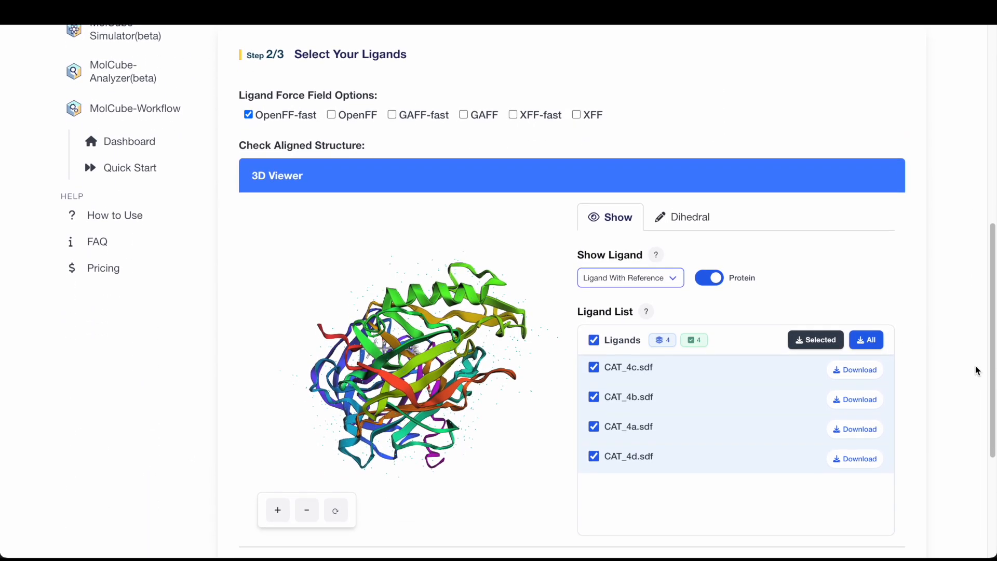
click(392, 115)
scroll(980, 270, down, 2)
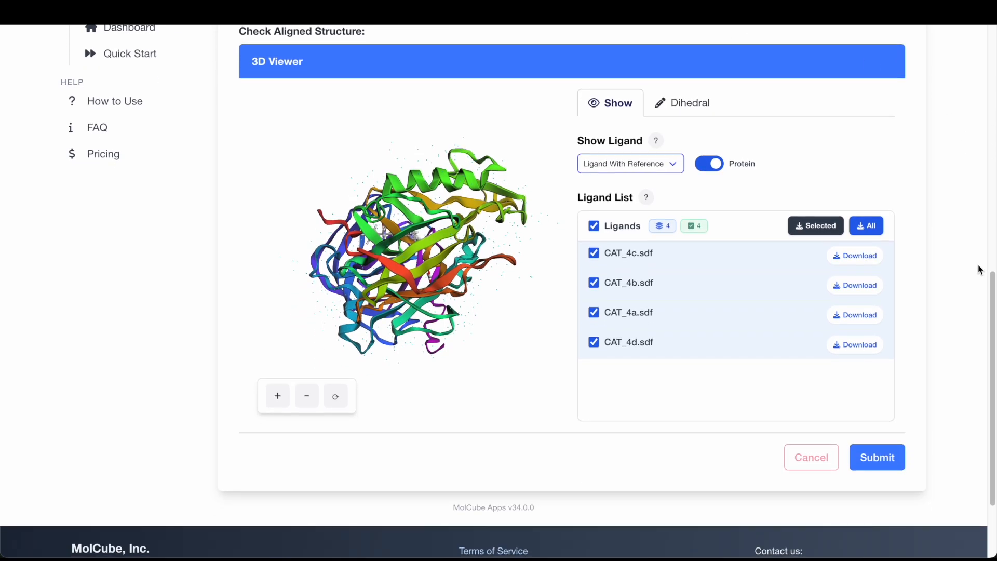
drag(501, 289, 457, 285)
click(598, 260)
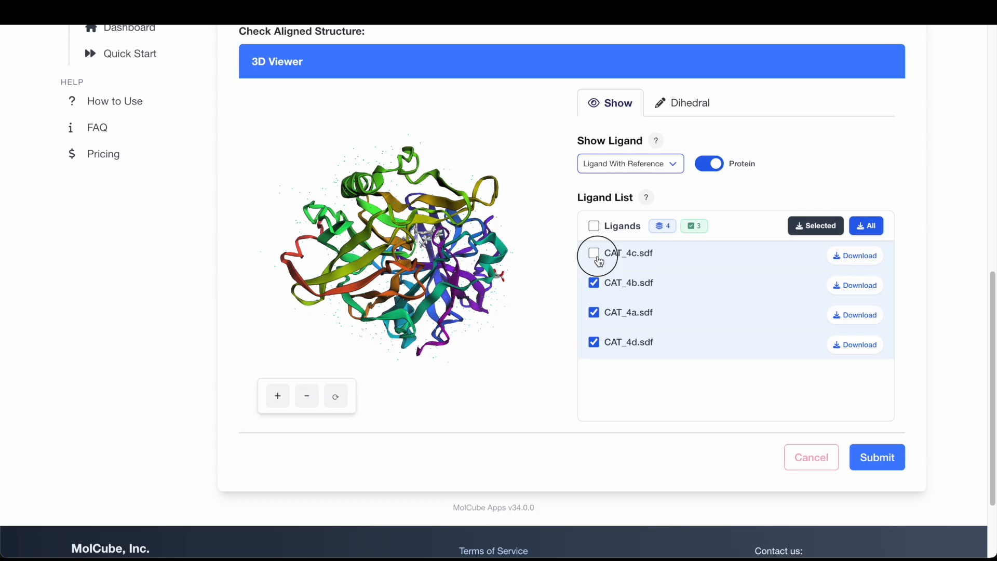
click(598, 260)
click(902, 471)
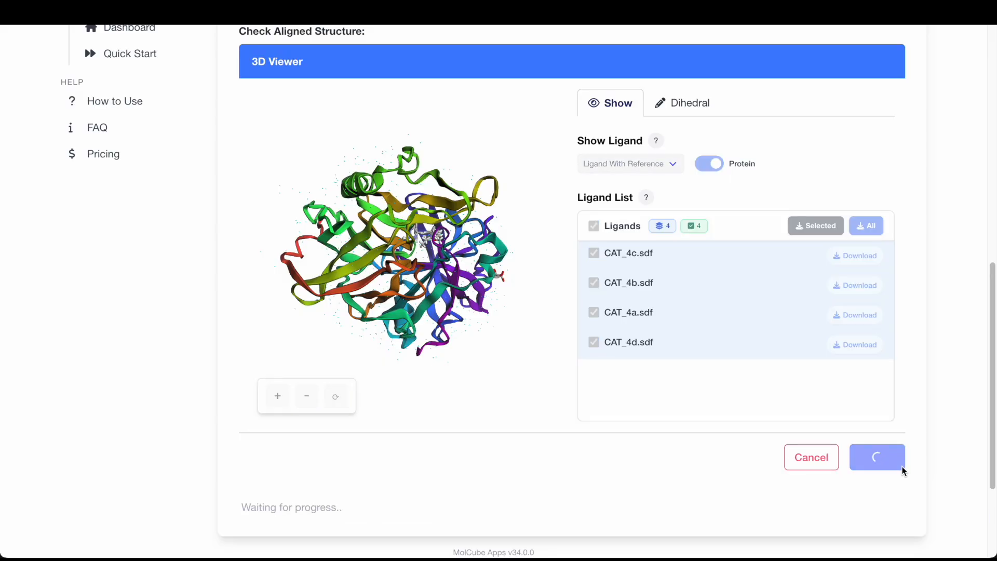
- Inspect the aligned ligand structures and their status list in the 3D viewer
click(334, 407)
drag(428, 317, 395, 284)
click(585, 278)
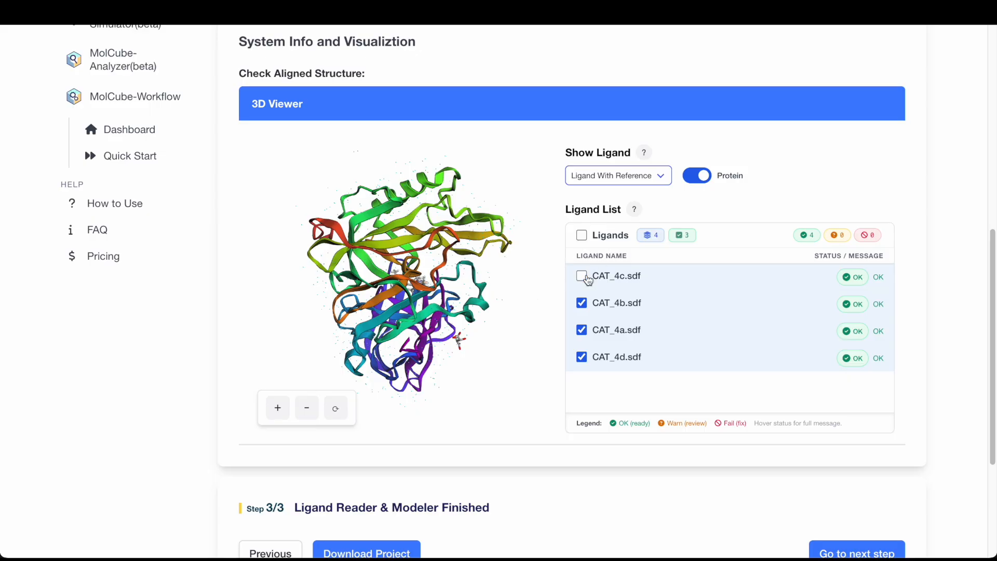
click(584, 277)
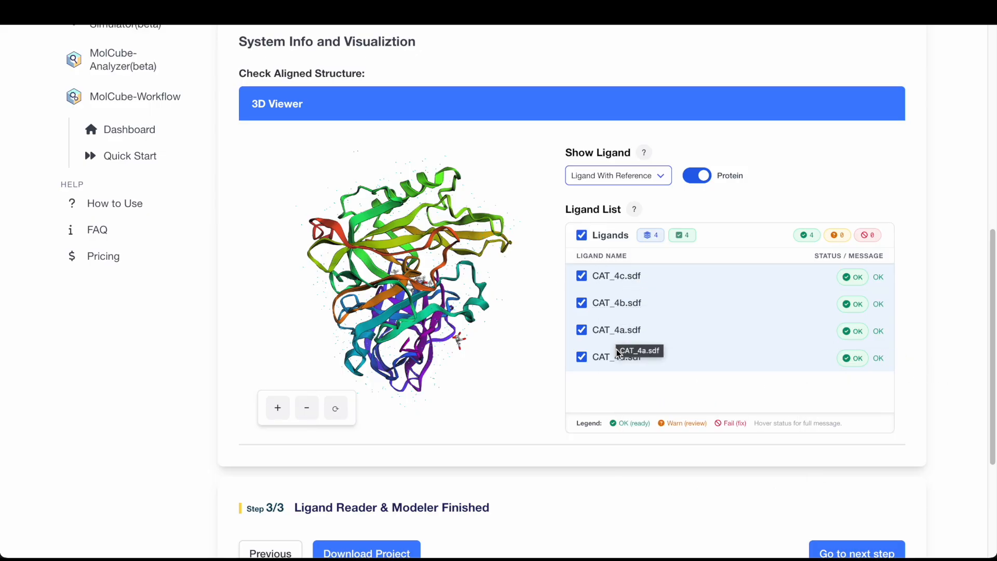
scroll(883, 430, down, 3)
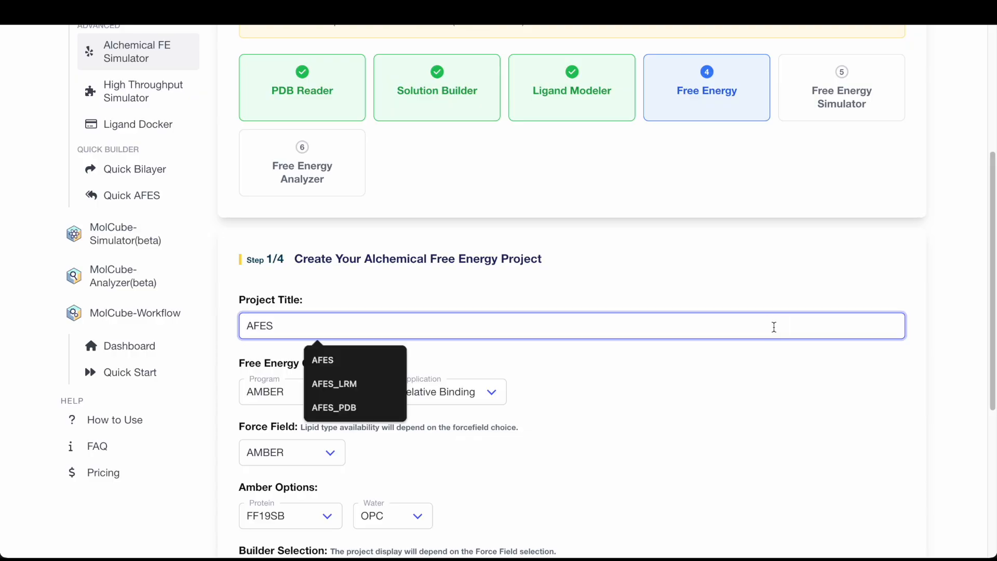
- Name the Alchemical Free Energy project AFES_FreeEnergy
text(_)
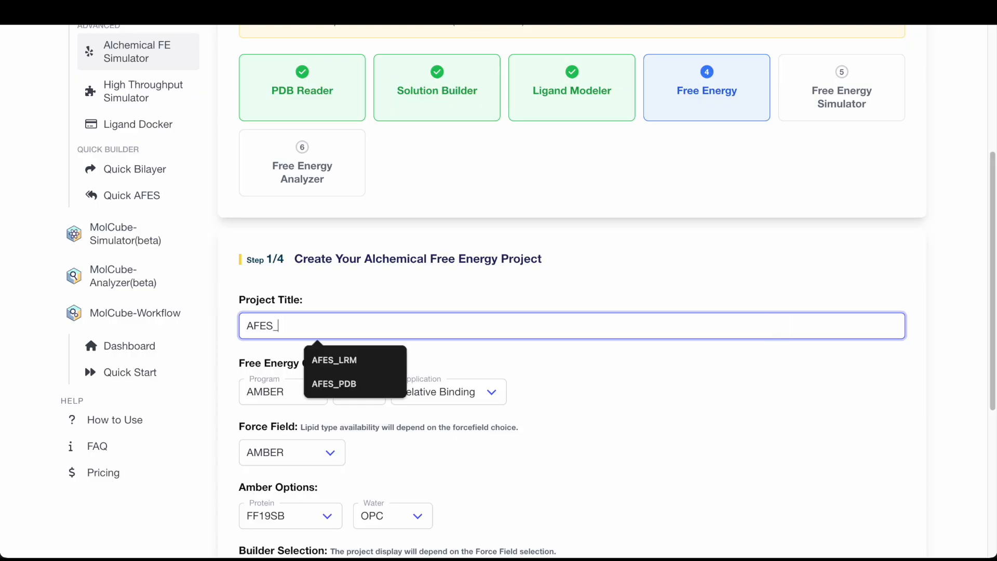
text(Free)
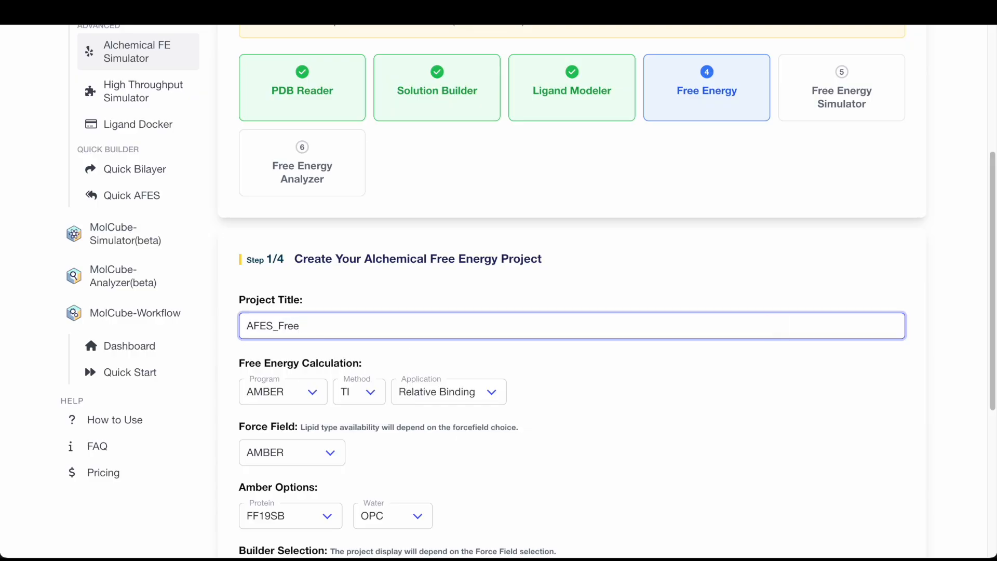
text(Energy)
click(960, 436)
scroll(959, 436, down, 3)
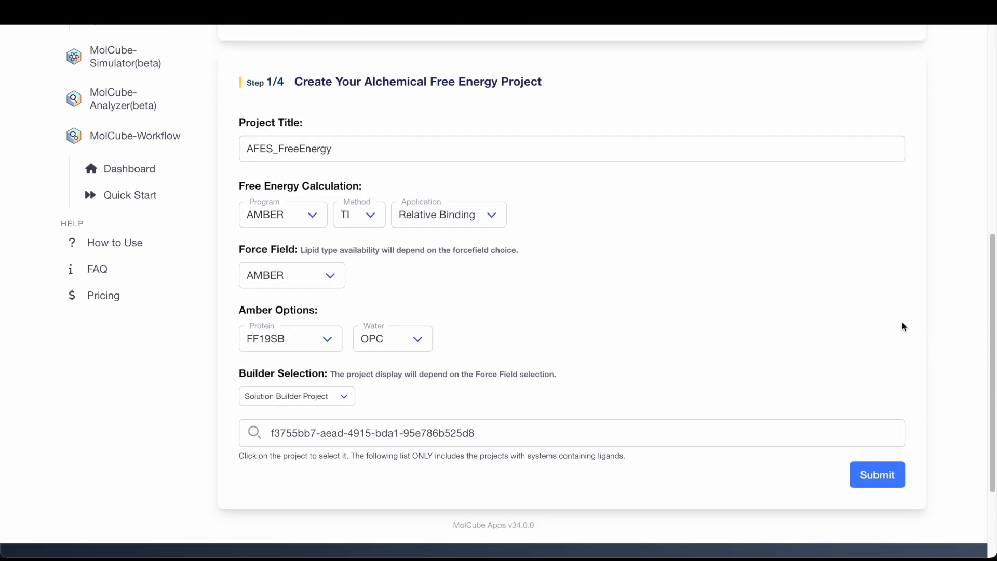
- Keep AMBER, TI and Relative Binding for the free energy calculation and submit the project
click(306, 216)
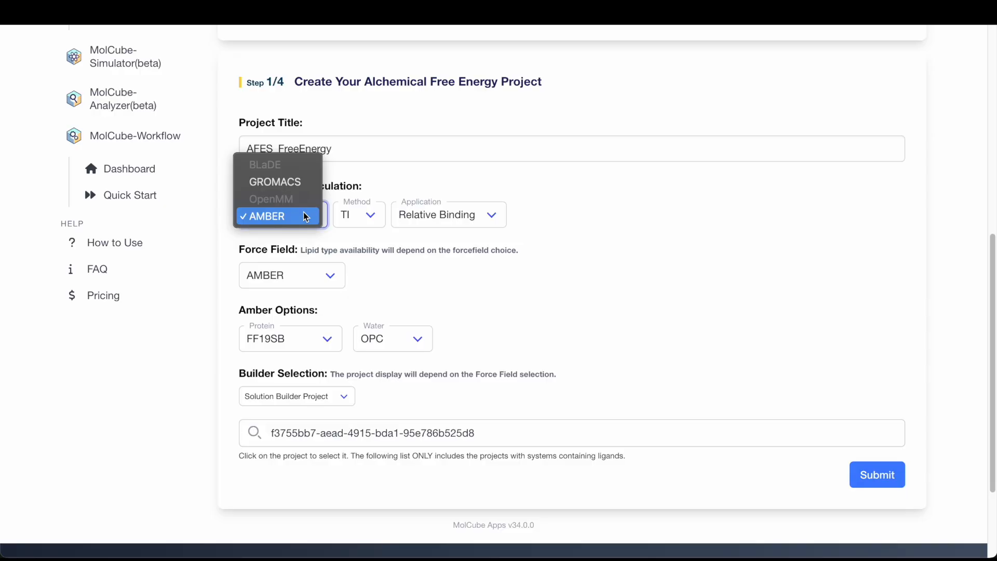
click(364, 219)
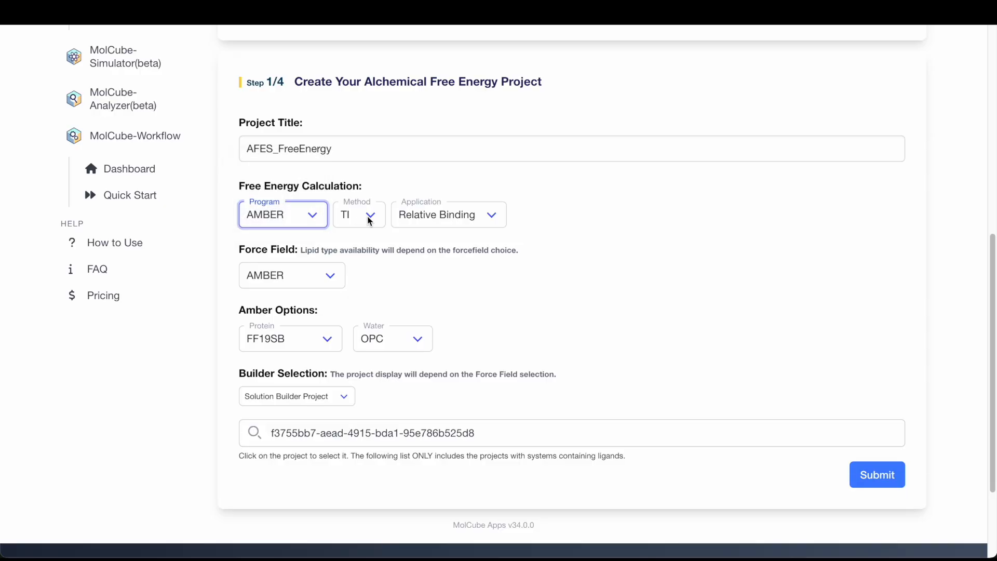
click(373, 216)
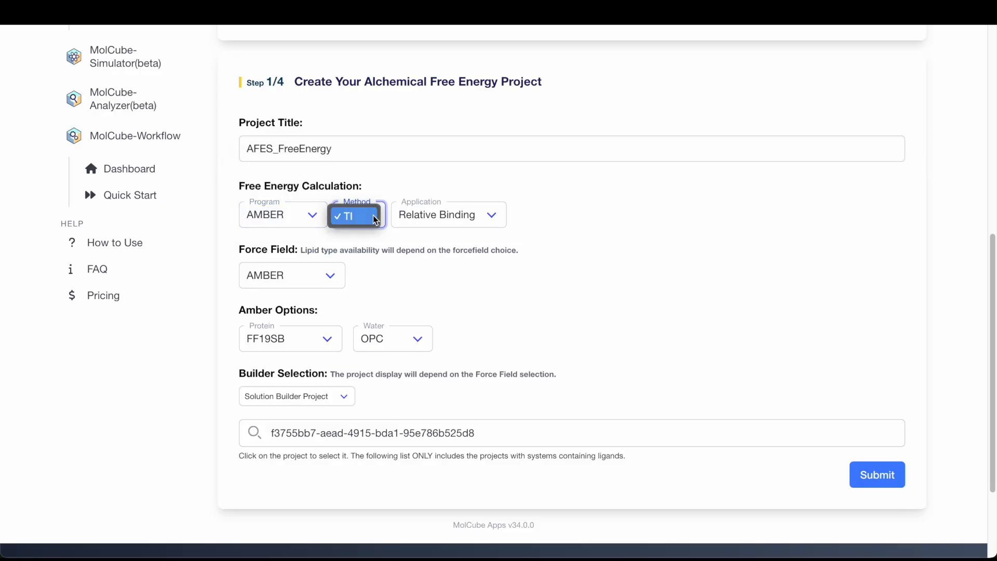
click(373, 215)
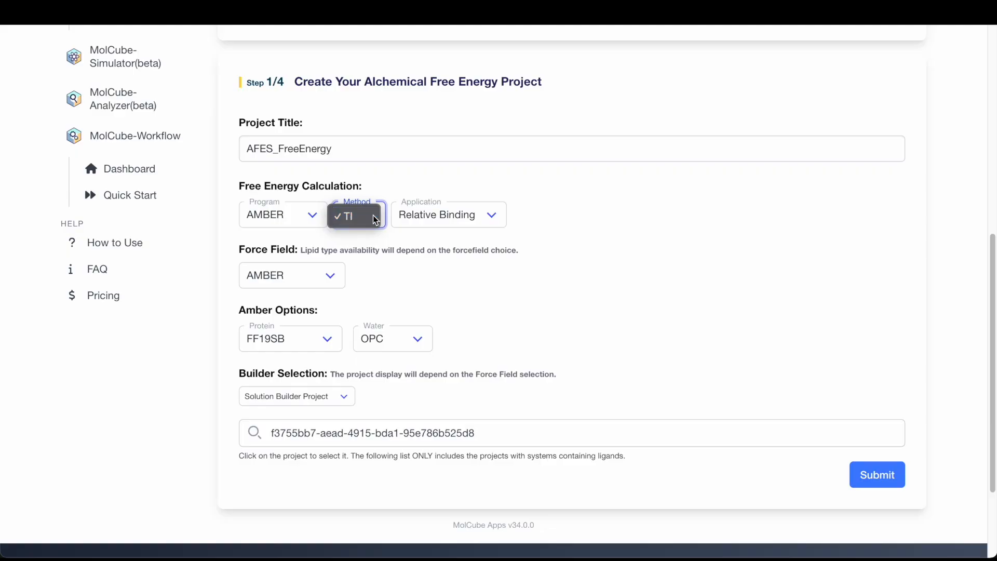
click(493, 216)
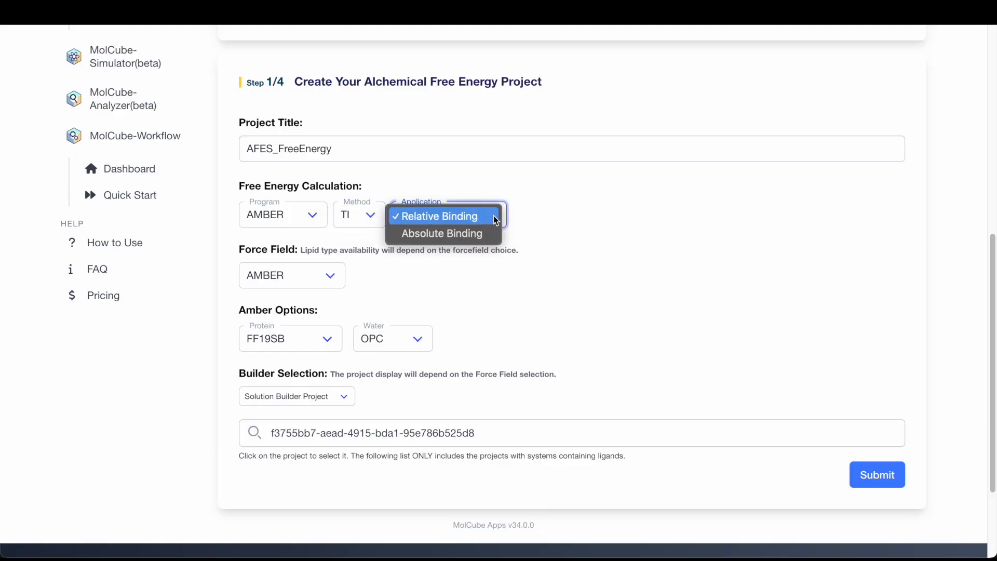
click(493, 216)
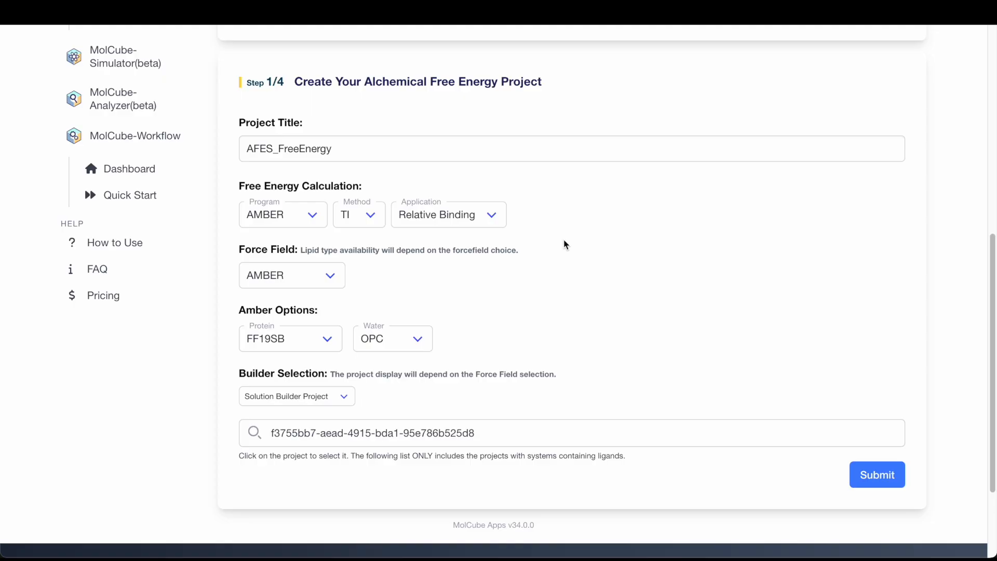
scroll(564, 244, down, 1)
scroll(457, 262, down, 1)
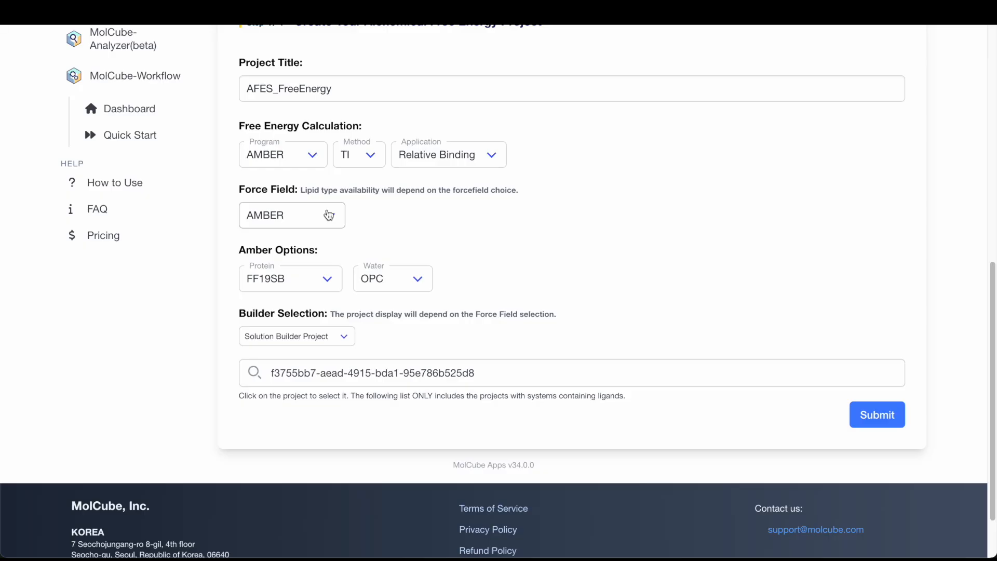
click(878, 425)
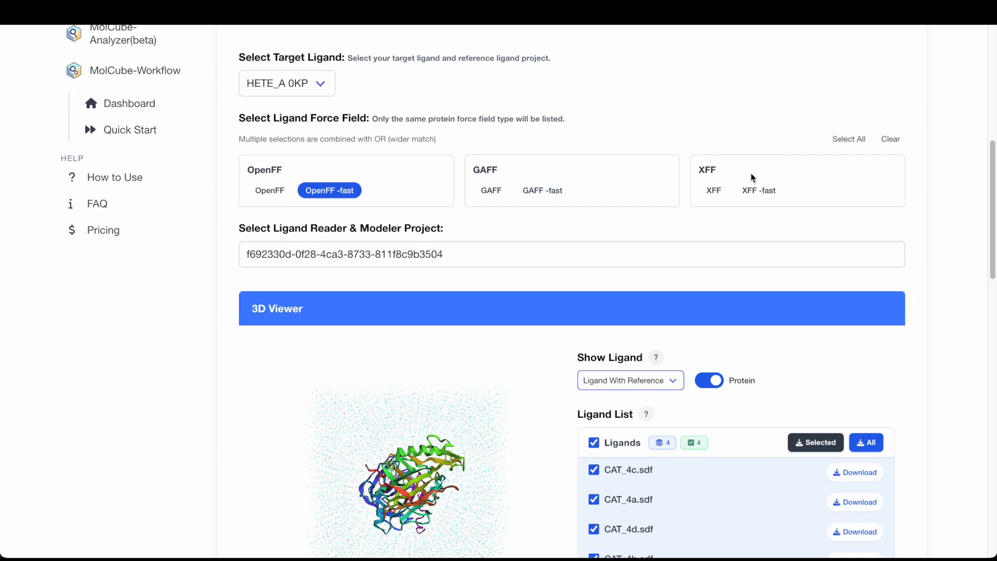
- Select HETE_A 0KP as the target ligand
click(298, 91)
click(300, 100)
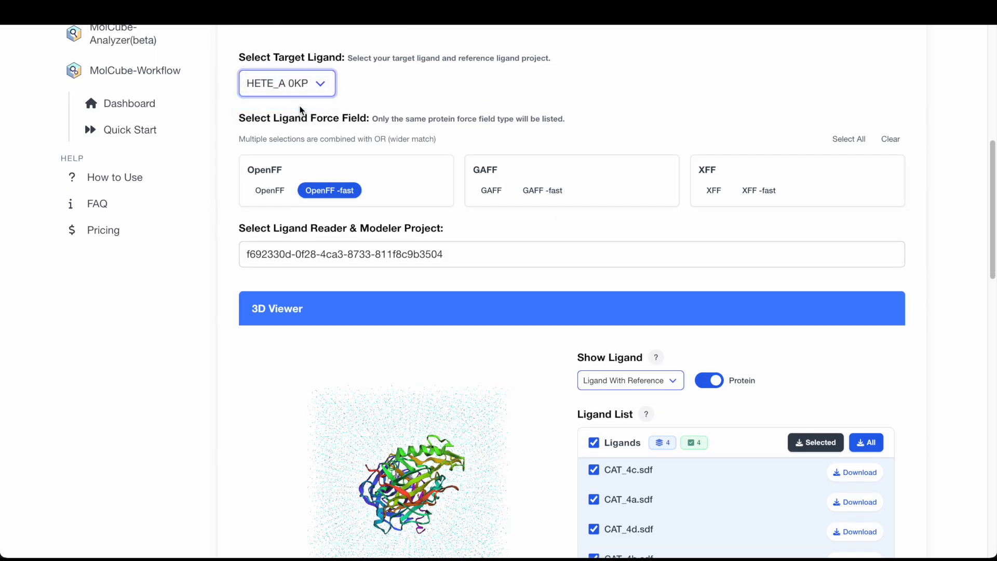
click(302, 90)
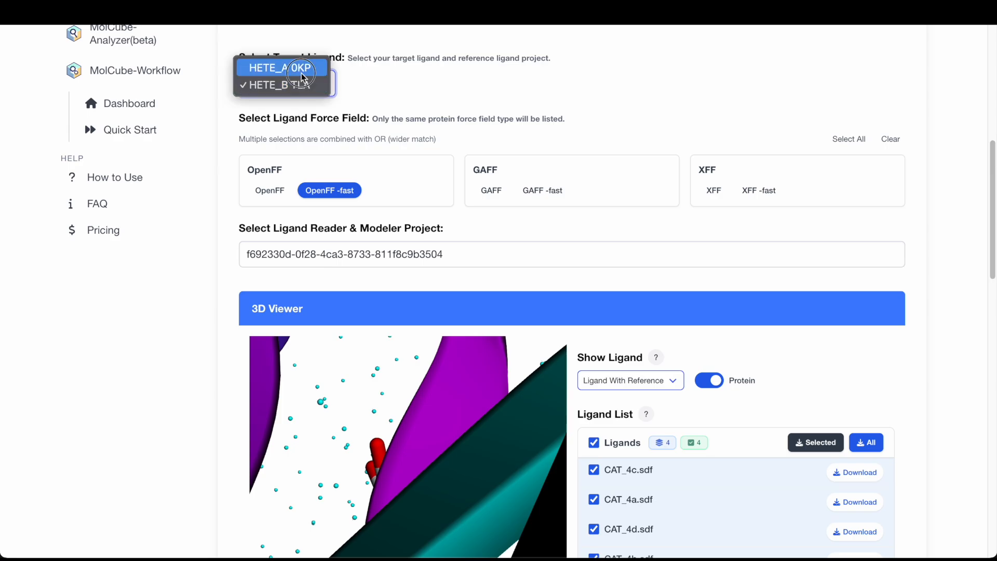
click(302, 66)
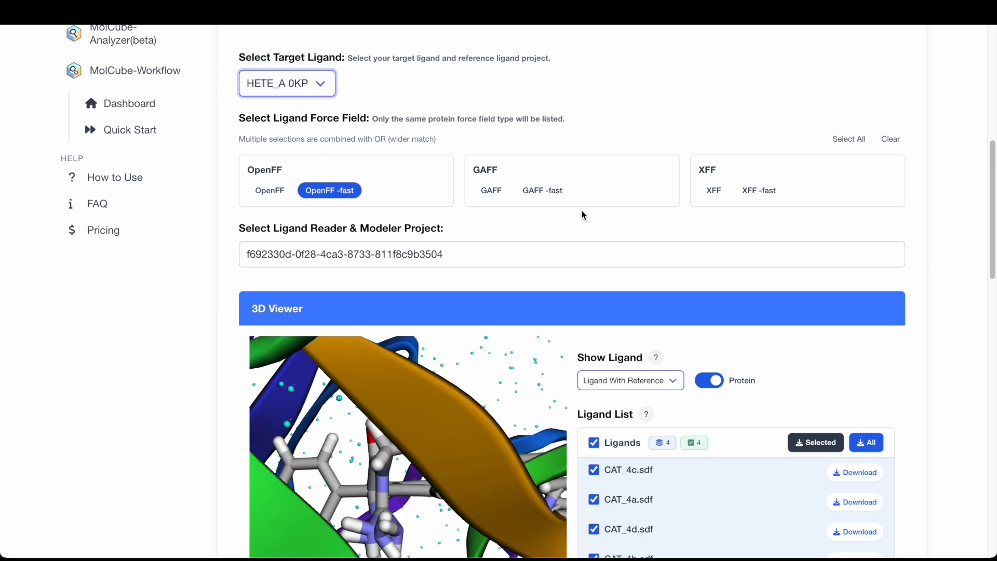
- Check all four ligands CAT_4a to CAT_4d and move them into the Selected list
scroll(958, 234, down, 5)
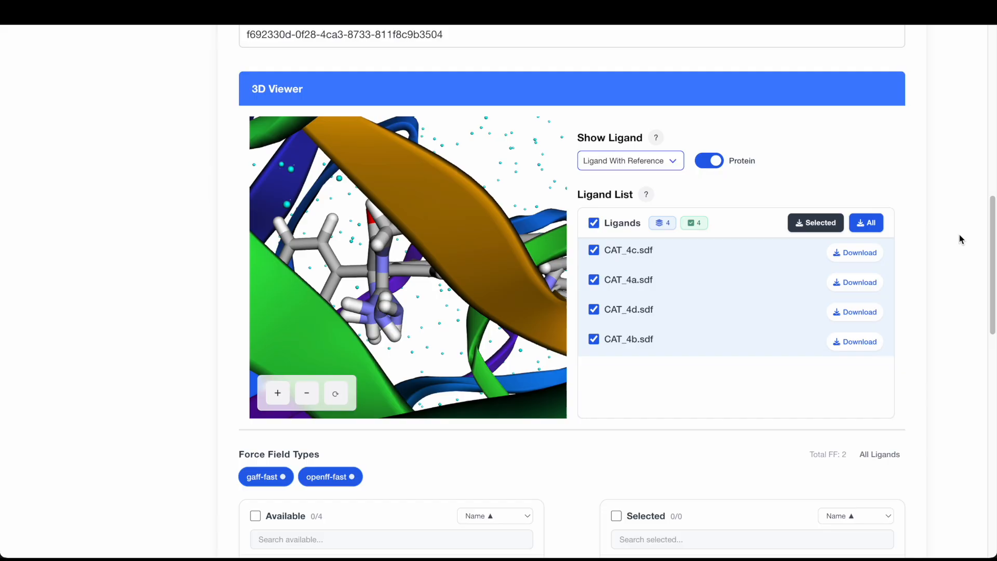
scroll(955, 244, down, 6)
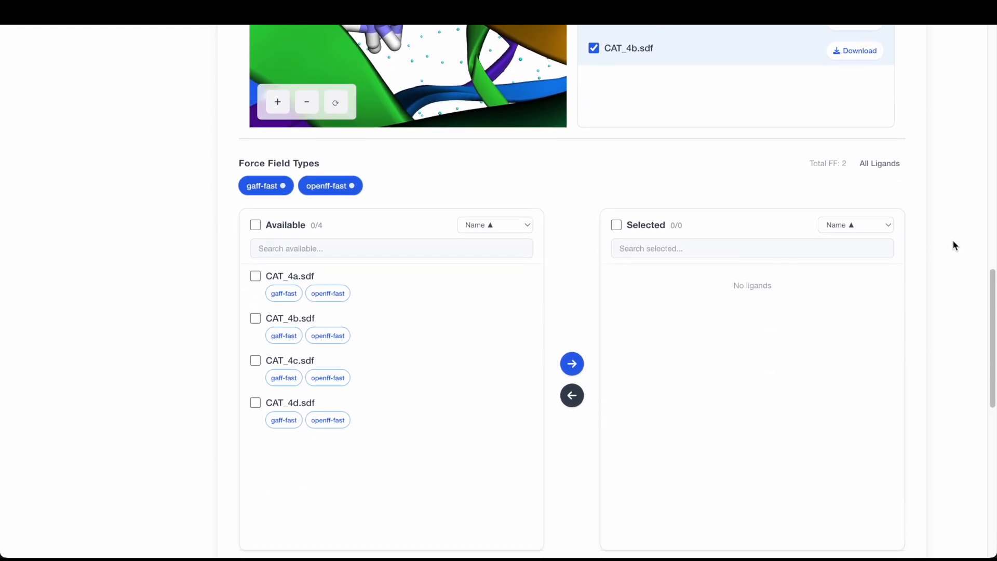
scroll(954, 245, down, 1)
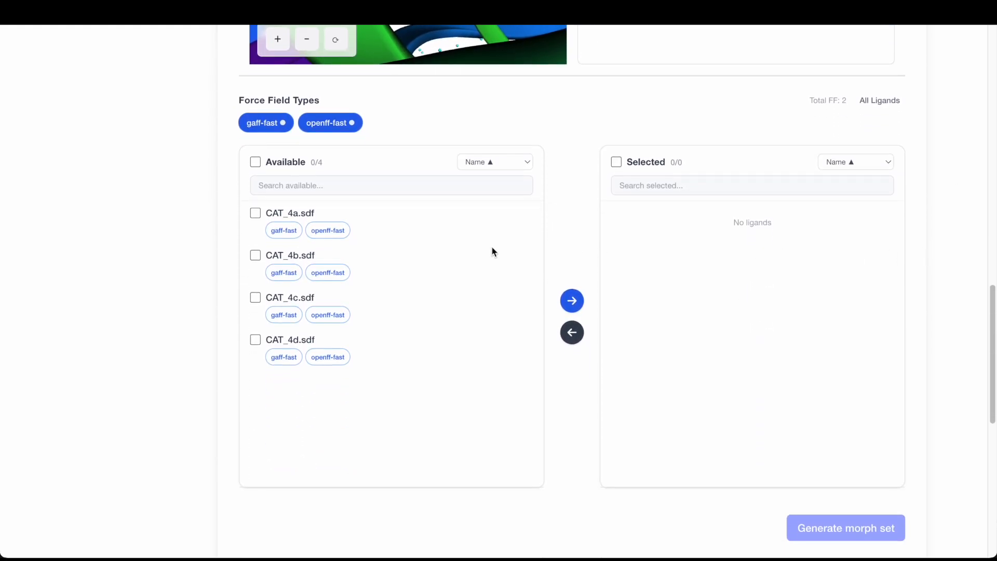
click(255, 213)
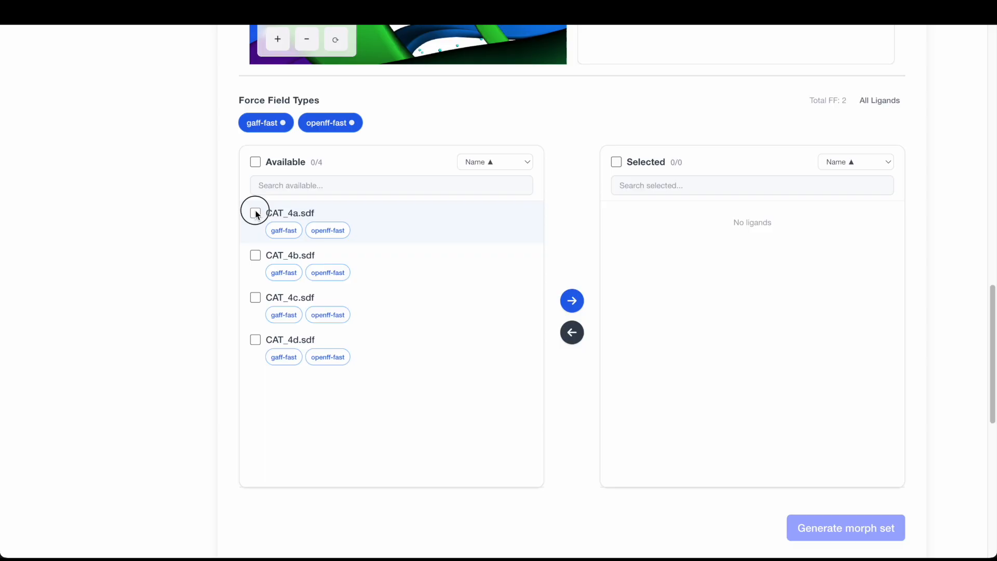
click(255, 255)
click(256, 297)
click(257, 341)
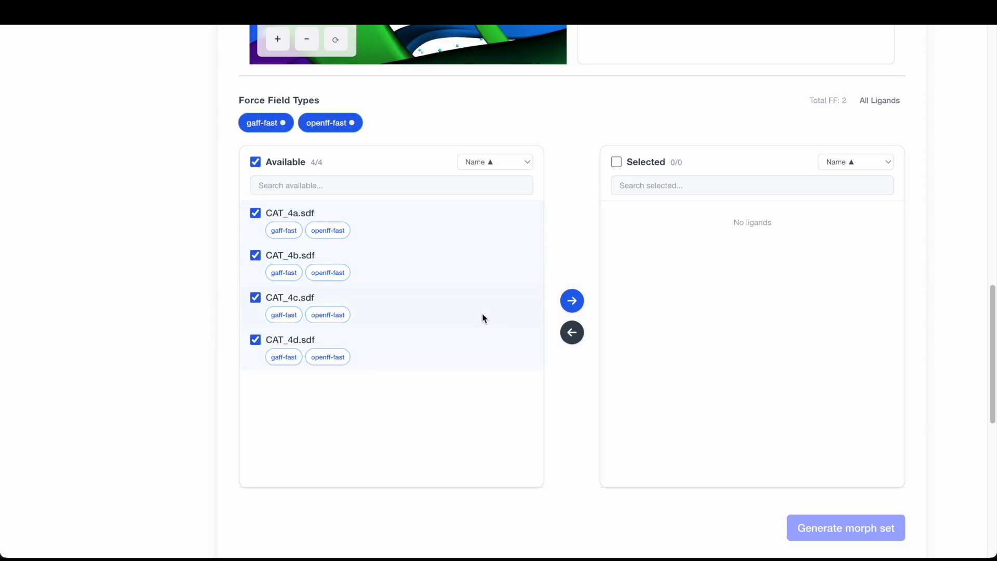
click(569, 304)
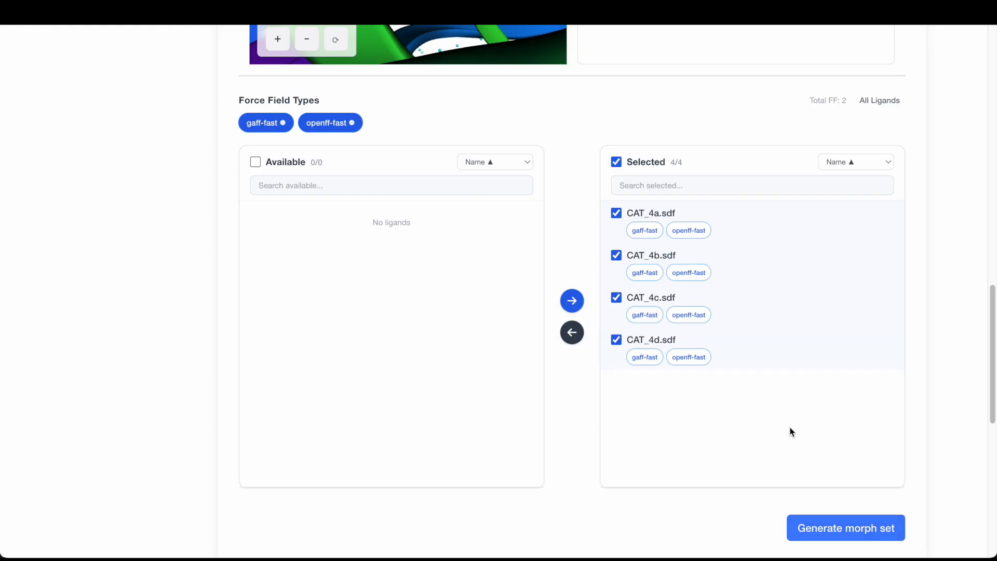
- Generate the morph set using the Radial perturbation path
scroll(752, 428, down, 2)
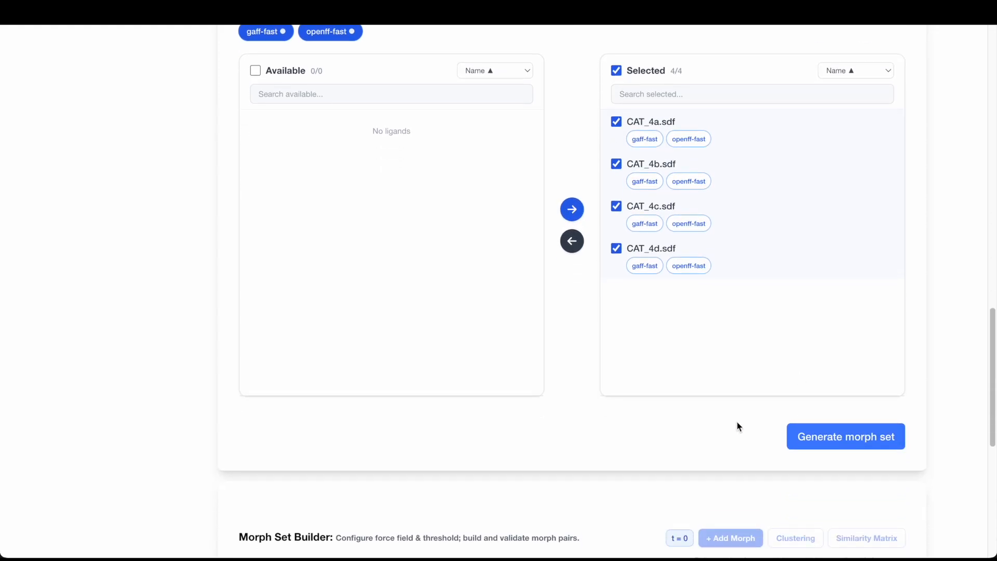
click(852, 419)
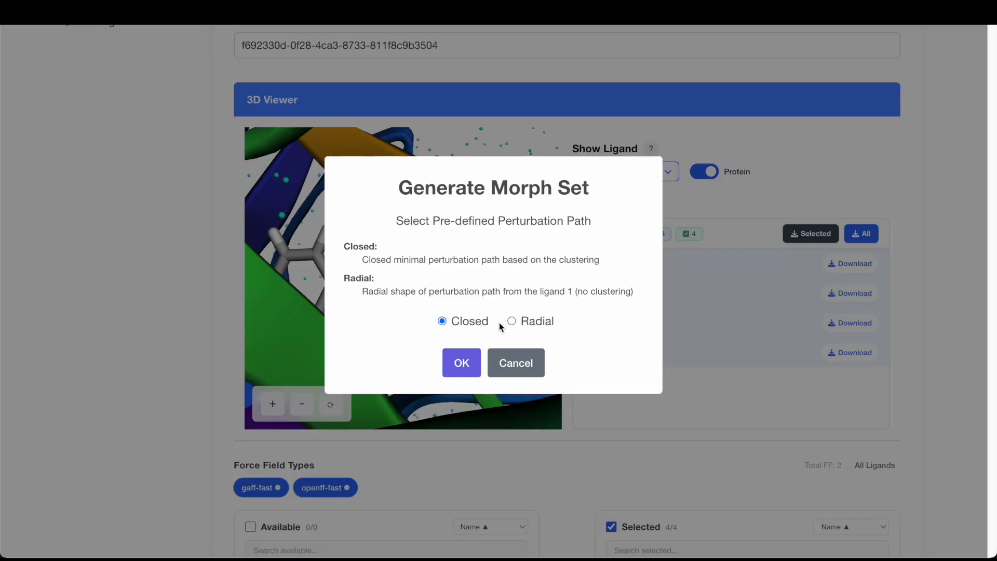
click(543, 326)
click(460, 363)
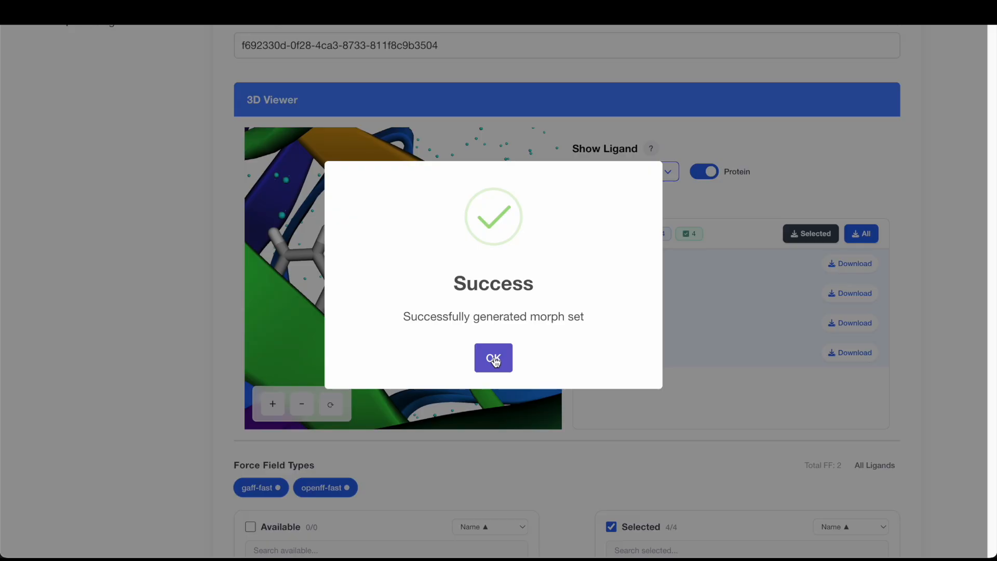
- Dismiss the success message and compare the morph sets generated for OpenFF-Fast and GAFF-Fast
click(493, 358)
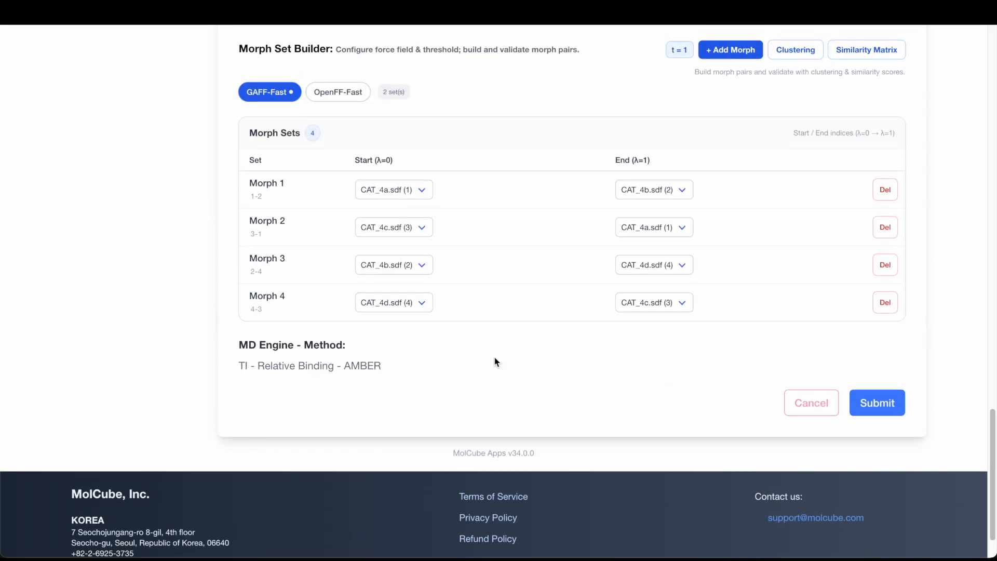
click(338, 93)
click(280, 92)
- Try adding a fifth morph pair from CAT_4b.sdf (2) to CAT_4c.sdf (3), then delete it
click(755, 55)
click(421, 343)
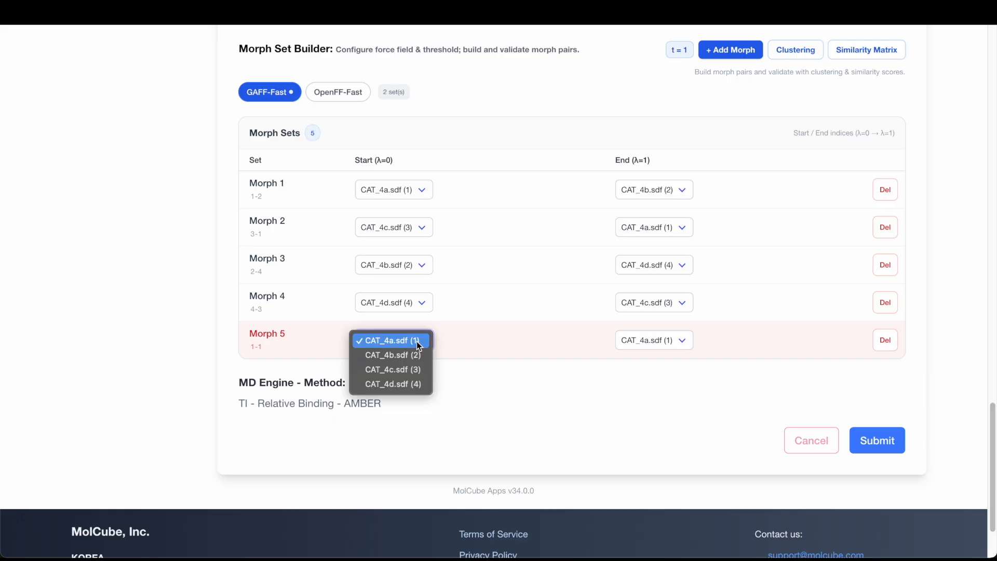
click(415, 356)
click(681, 346)
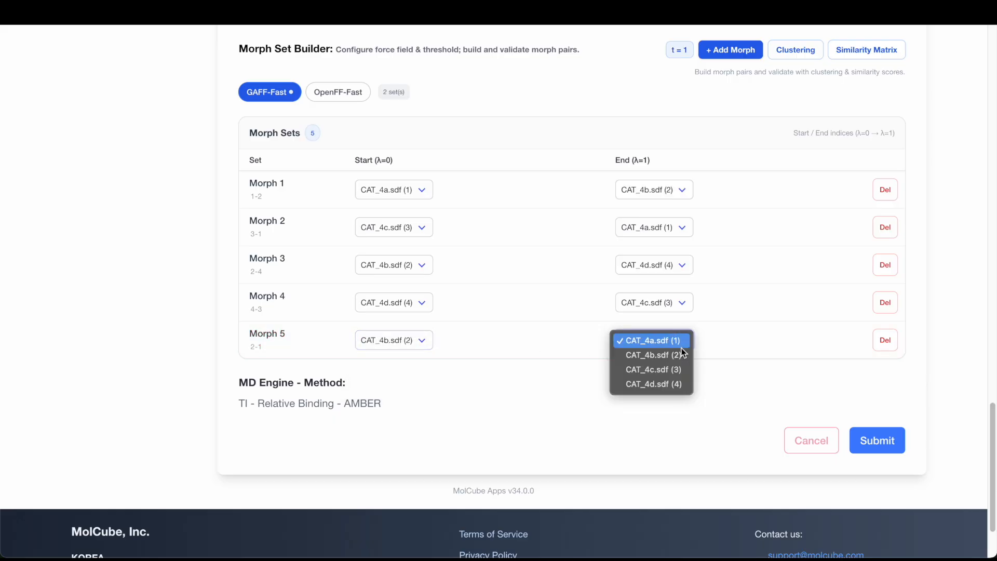
click(677, 369)
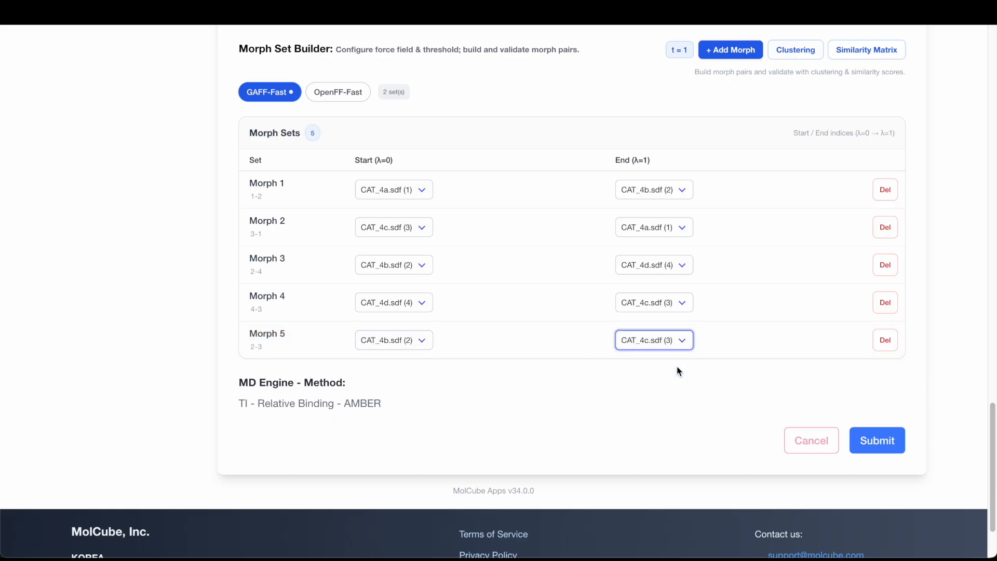
click(884, 340)
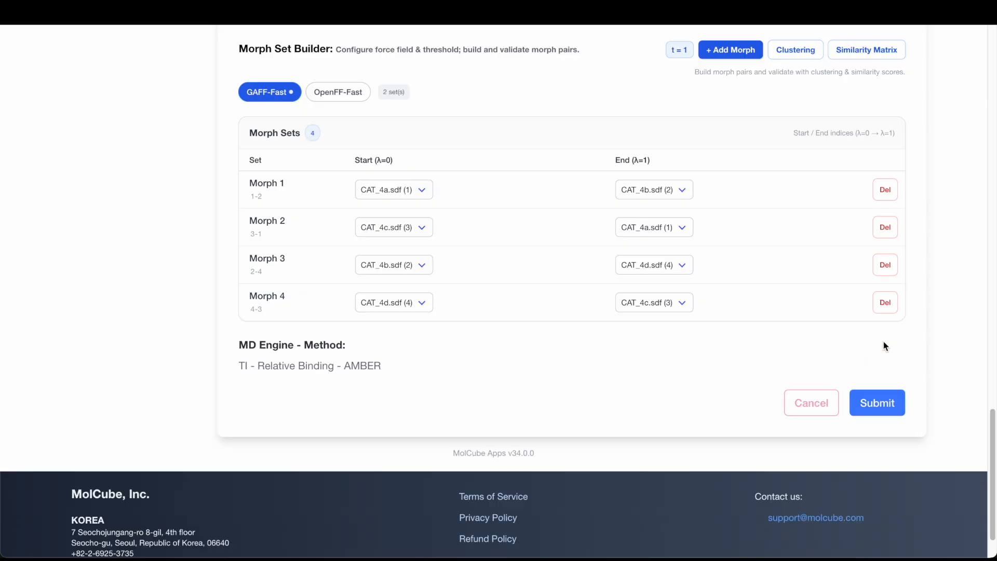
- In the clustering graph, pick CAT_4d as start and CAT_4a as end, add an edge and delete it again
click(795, 51)
scroll(819, 140, down, 3)
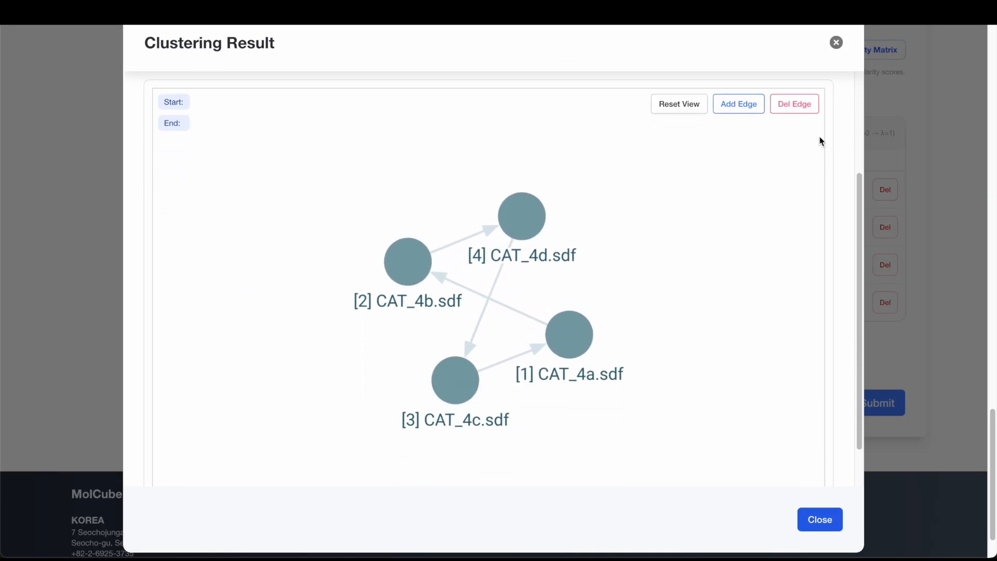
click(530, 216)
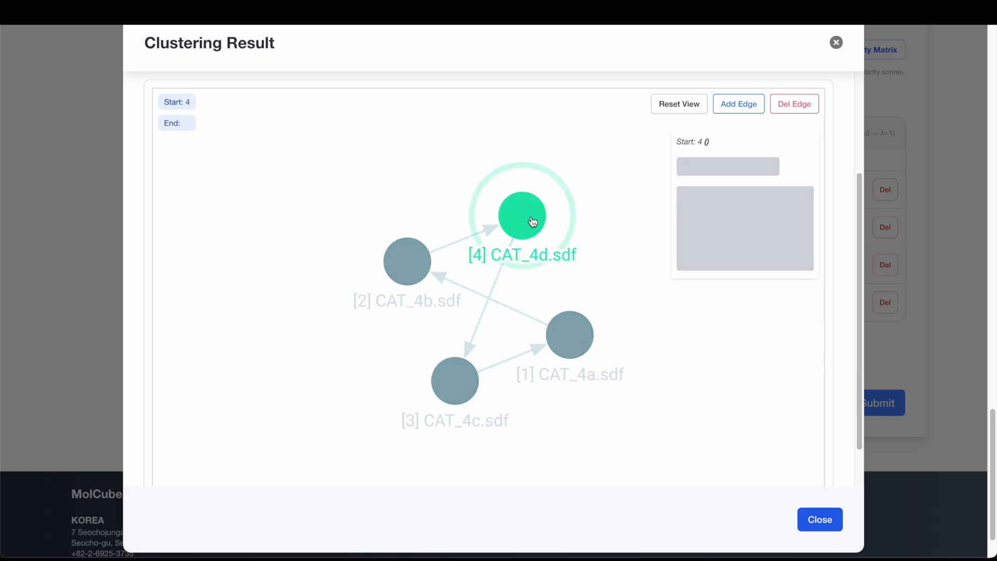
click(573, 334)
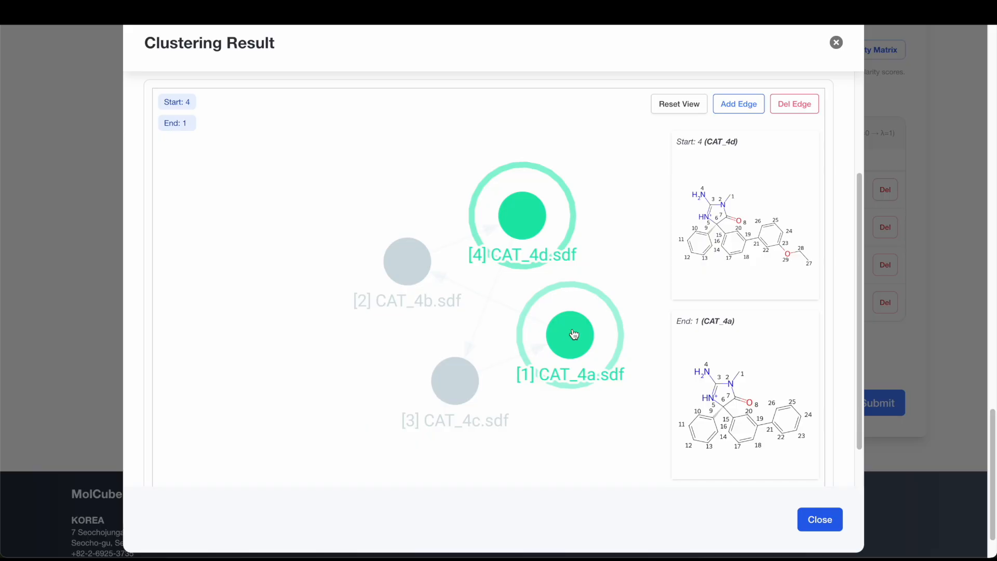
click(748, 105)
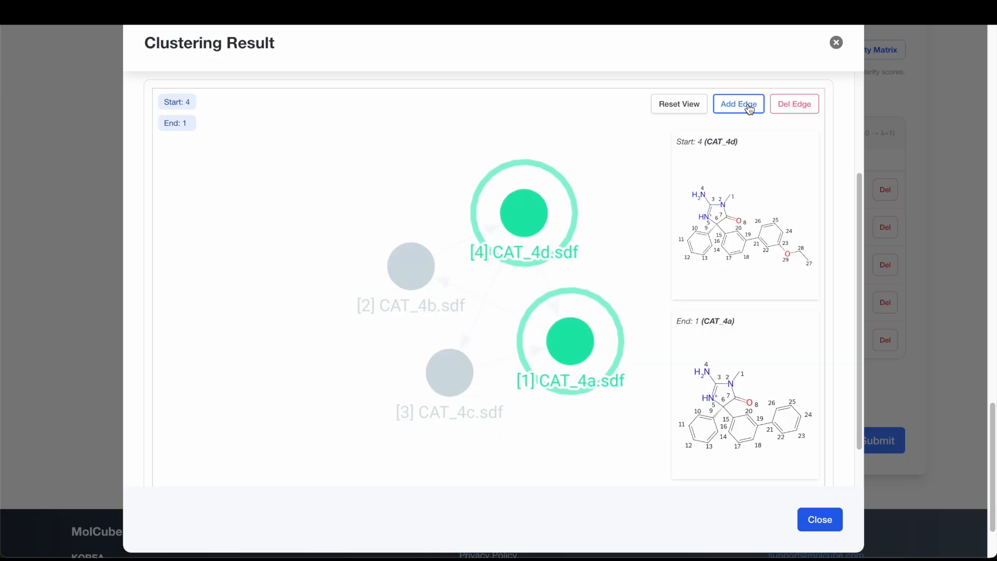
click(806, 106)
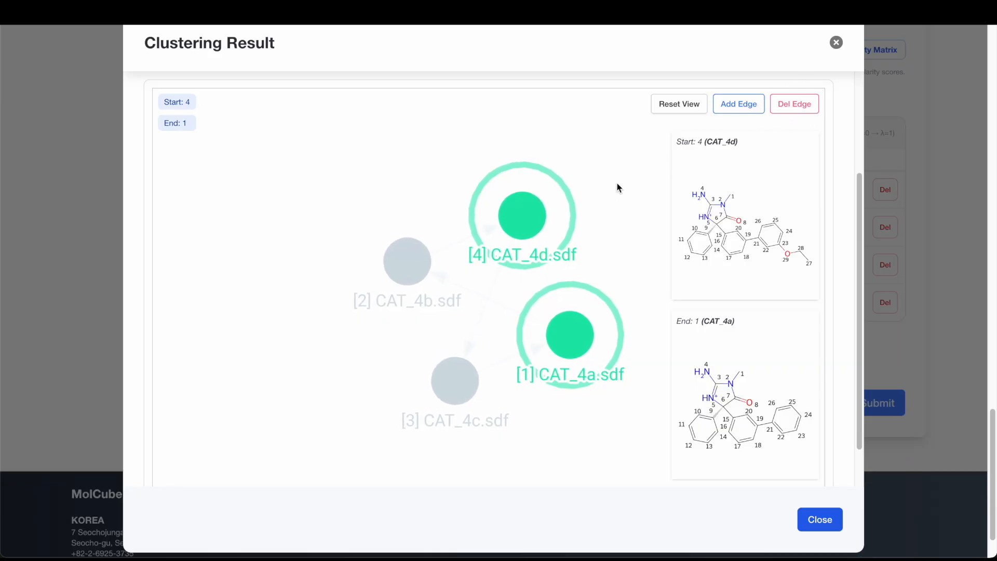
click(818, 522)
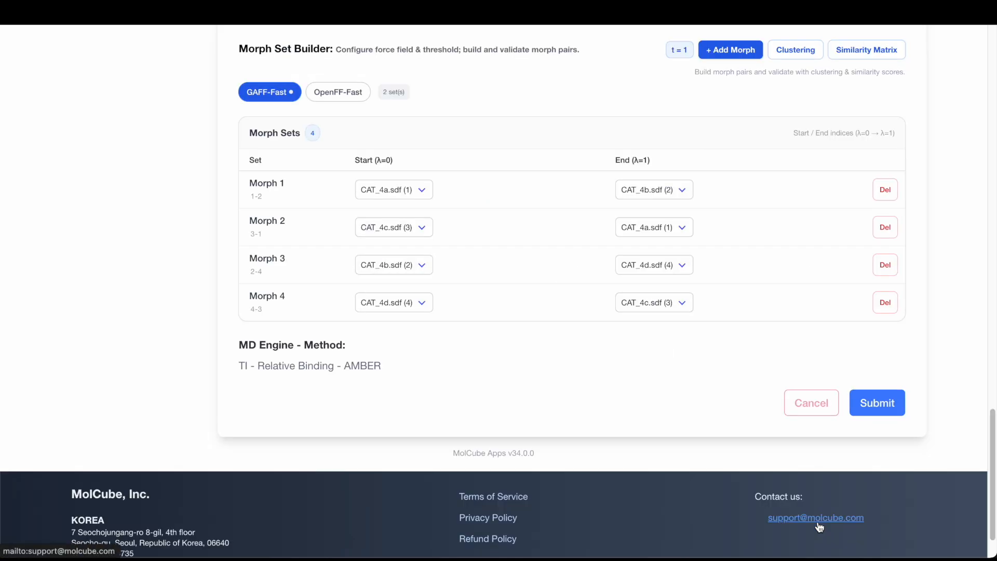
- Inspect the similarity score matrix and the structures of the CAT_4b versus CAT_4a pair
click(884, 54)
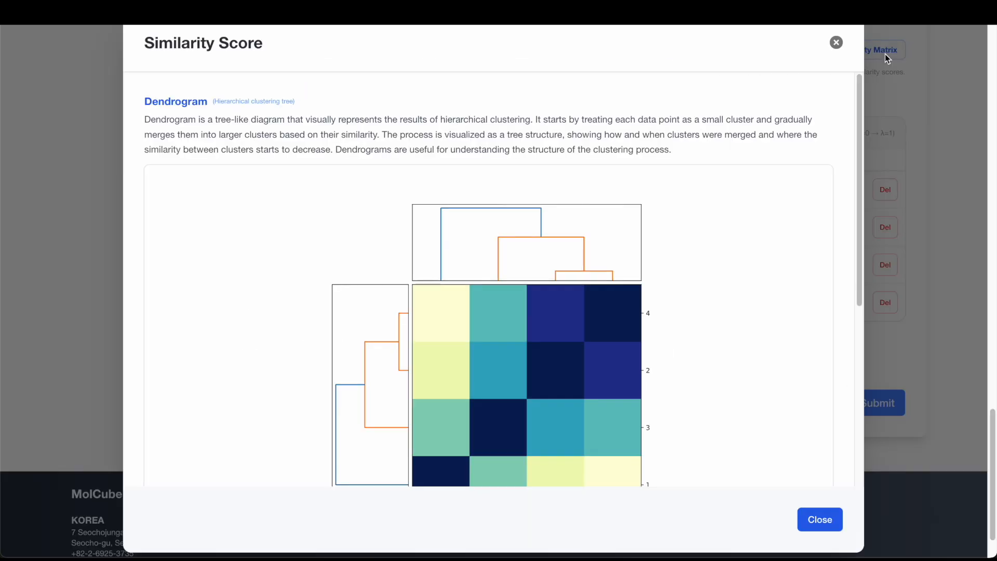
scroll(743, 265, down, 2)
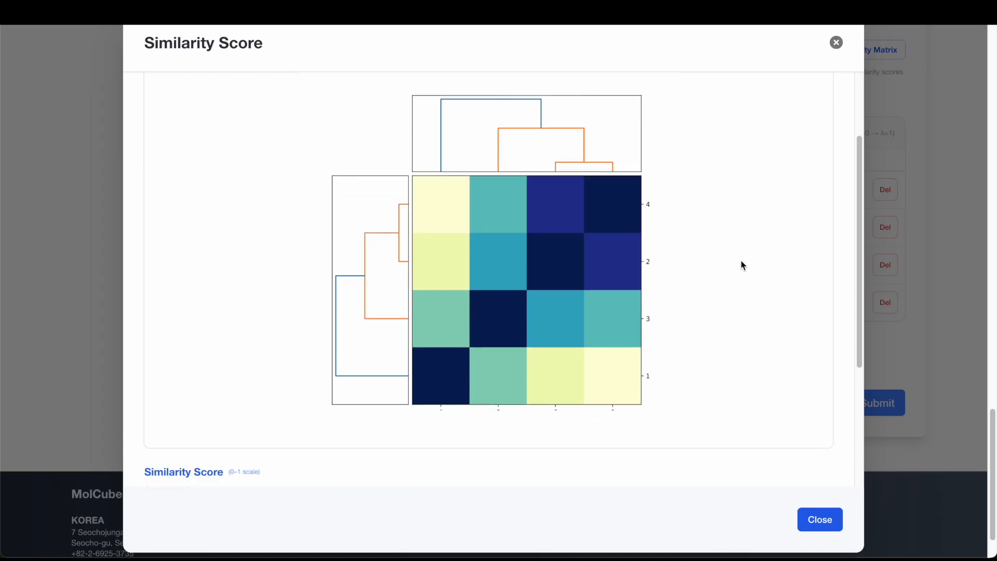
scroll(742, 264, down, 5)
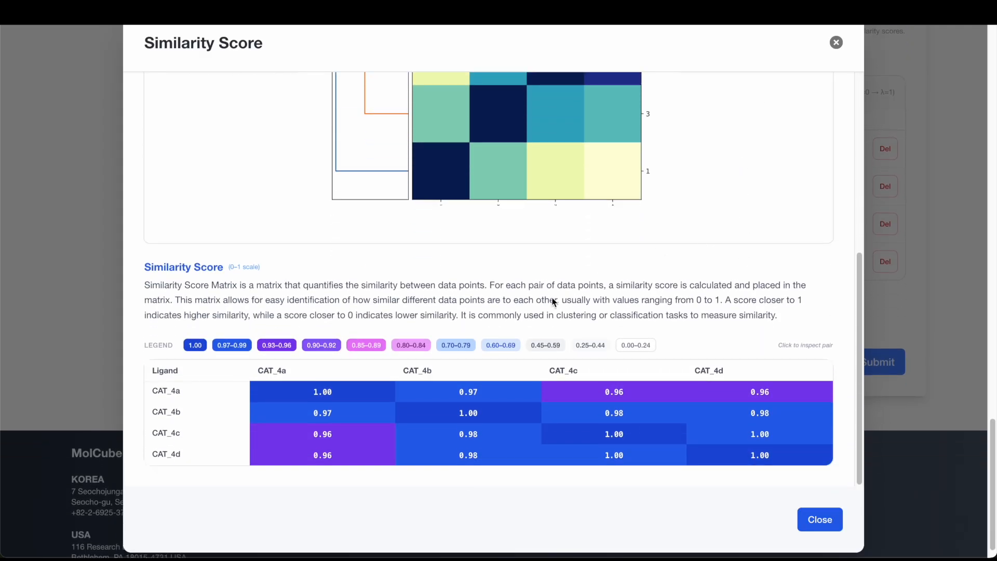
click(356, 421)
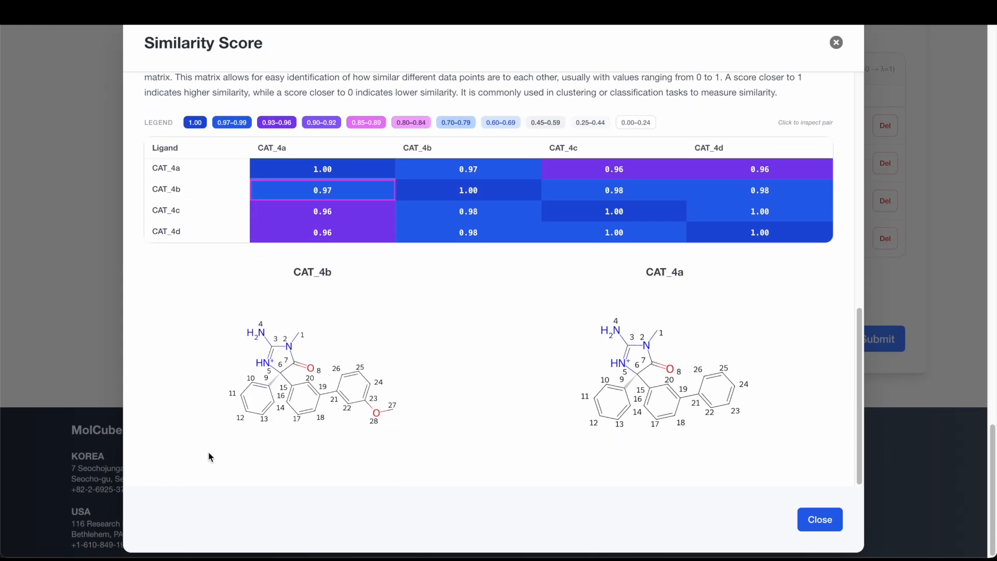
click(831, 529)
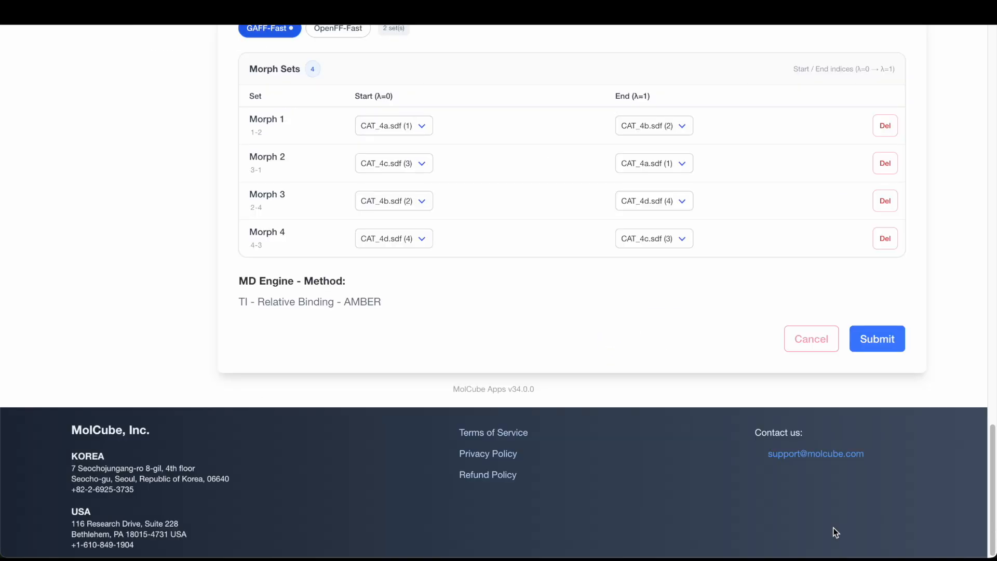
- Submit the four GAFF-Fast morph pairs to the Set Pair Options step
click(902, 348)
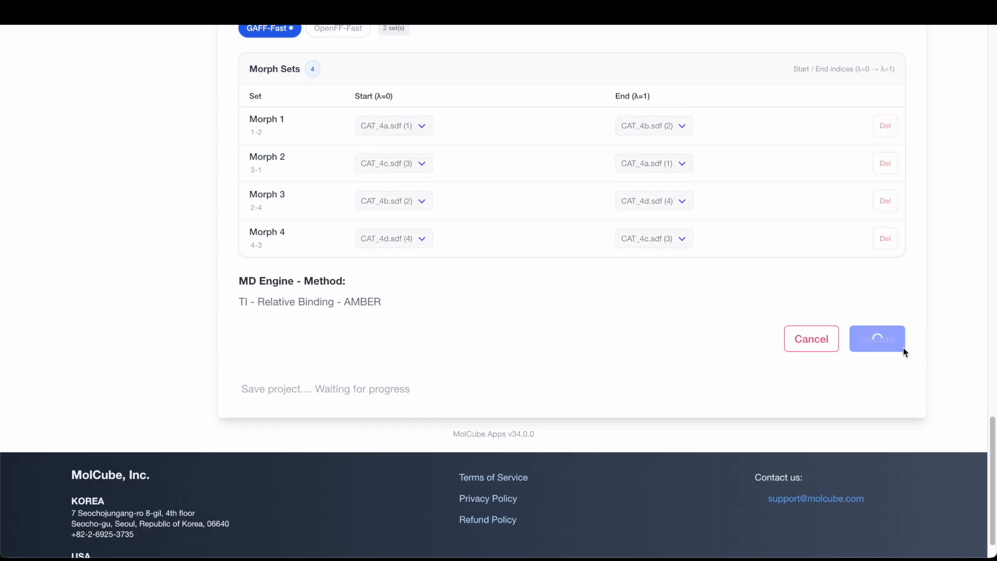
scroll(939, 238, down, 10)
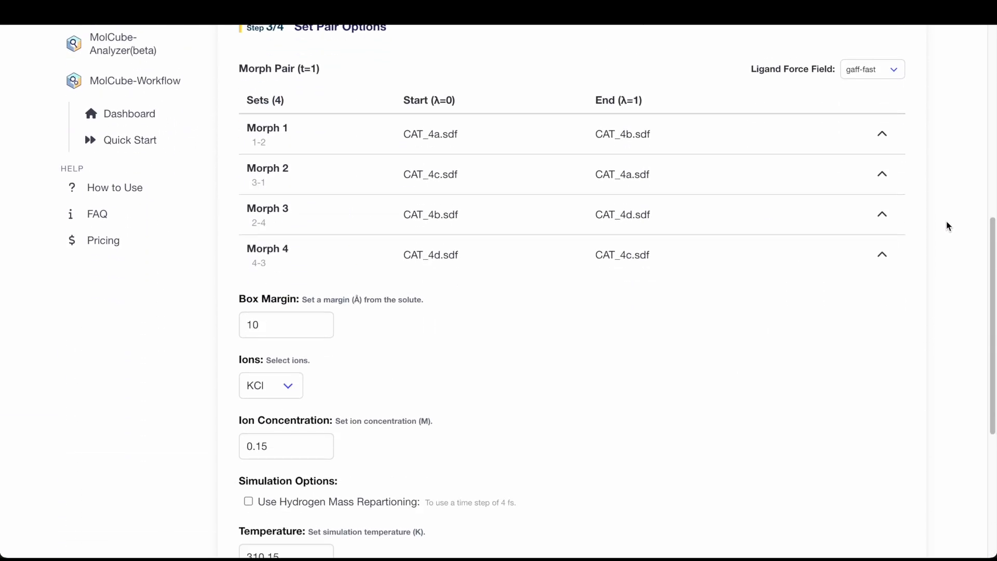
- Examine the core atom indices and structures for Morph 1 and Morph 2
click(883, 128)
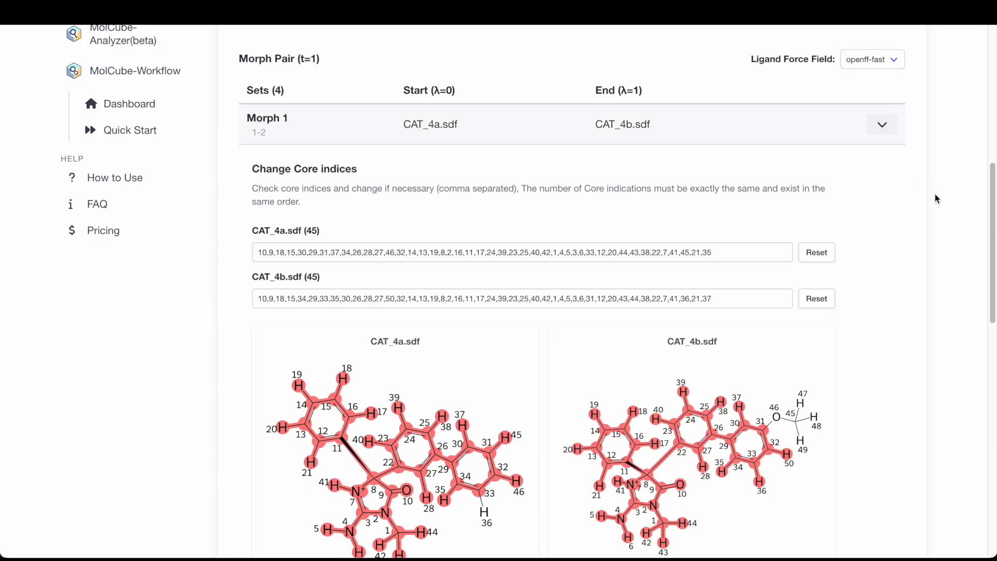
scroll(953, 216, down, 5)
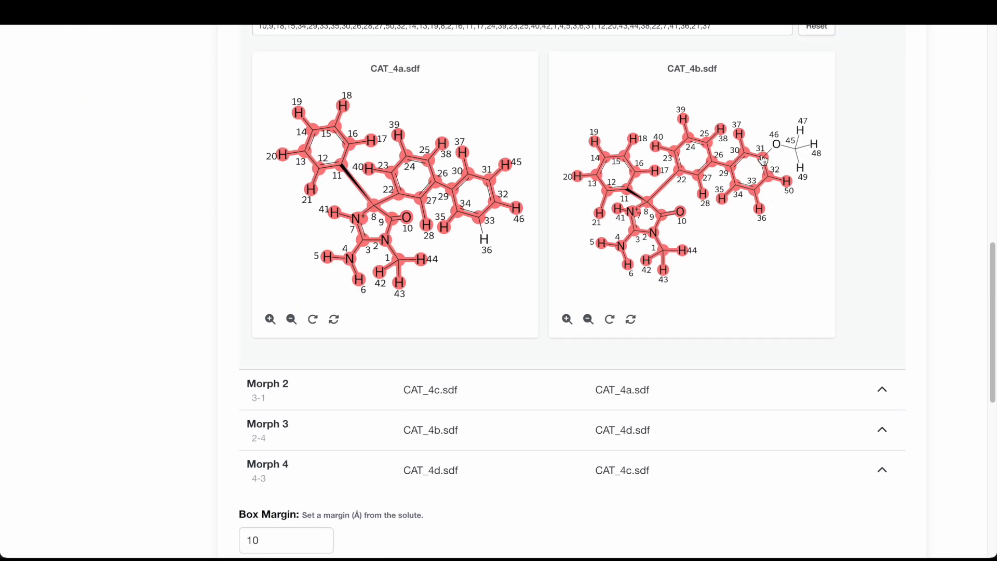
click(763, 159)
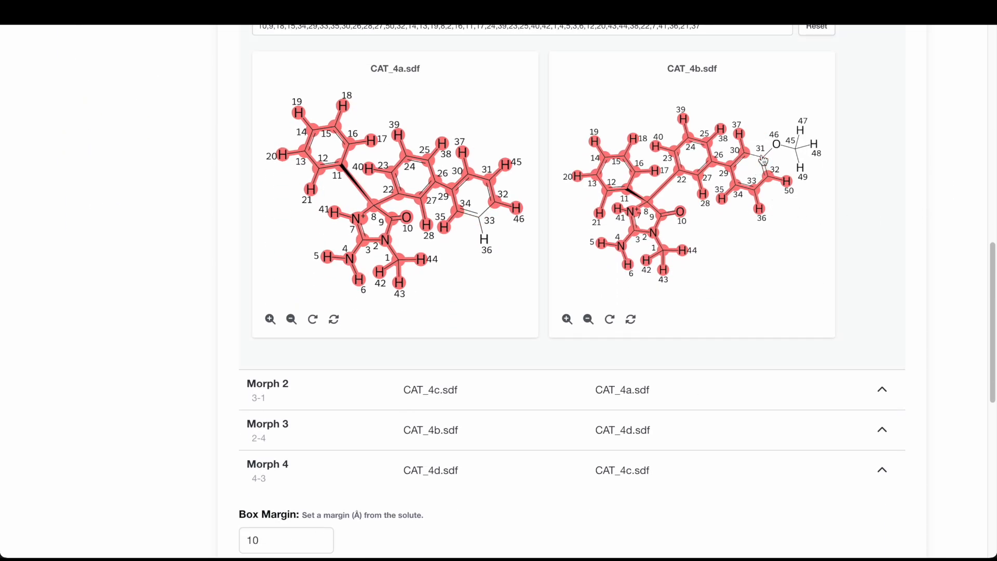
click(763, 160)
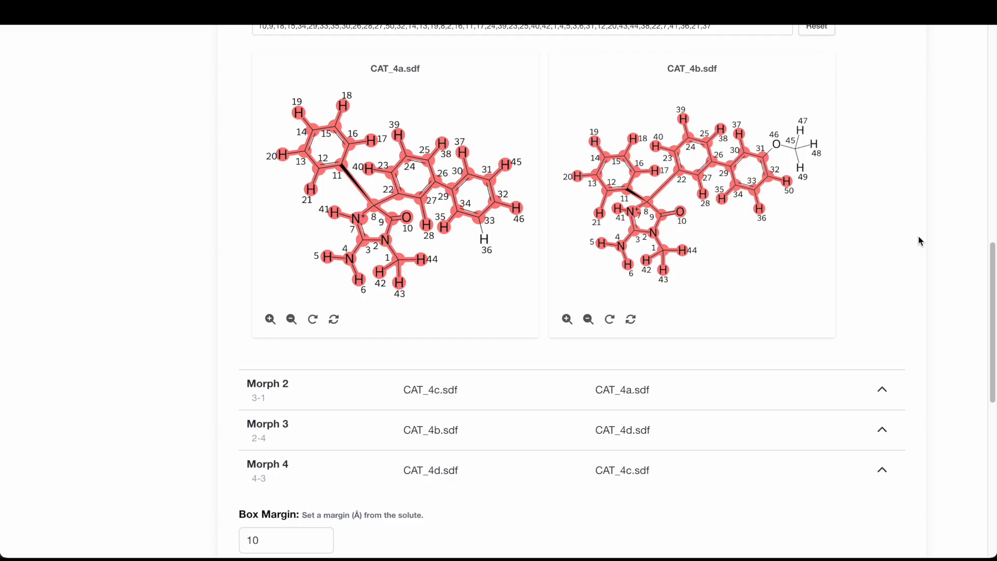
scroll(948, 306, down, 2)
click(882, 295)
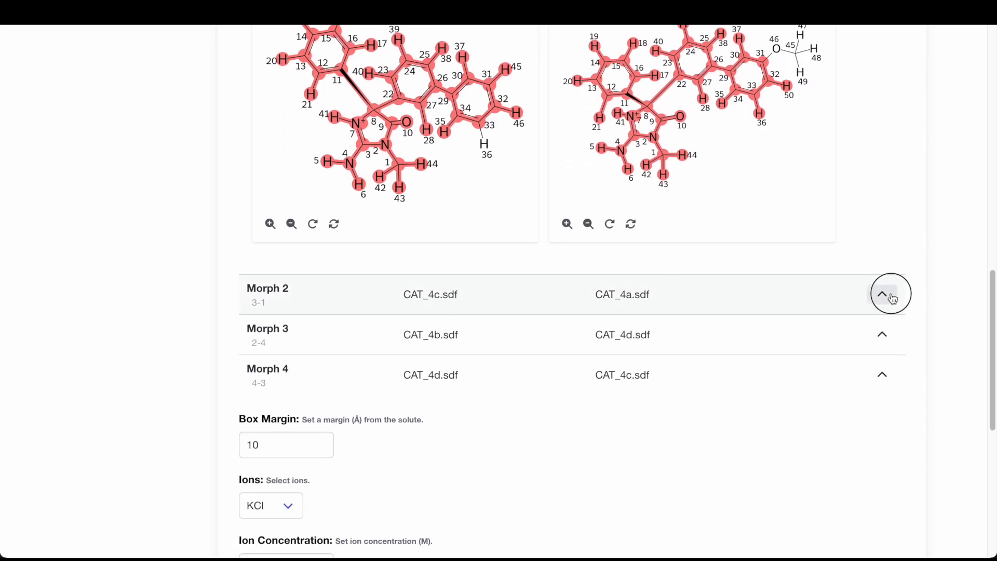
scroll(892, 297, down, 6)
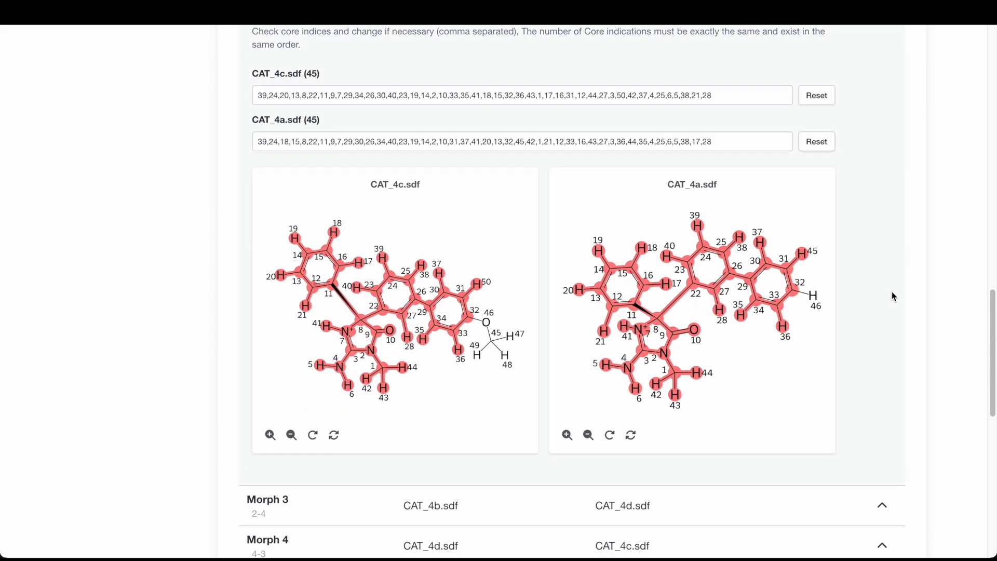
scroll(923, 300, down, 7)
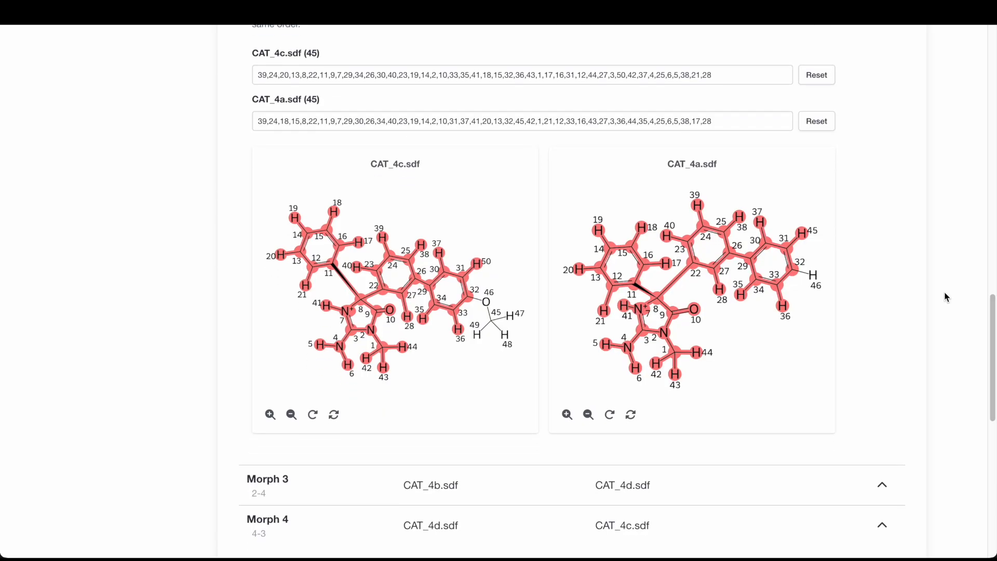
scroll(949, 294, down, 2)
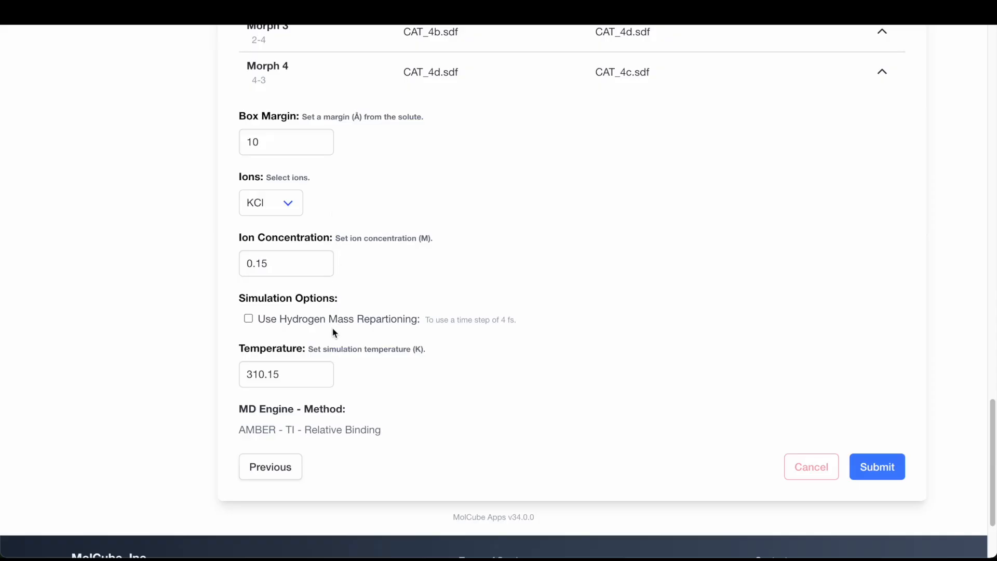
- Enable Hydrogen Mass Repartitioning, set the temperature to 300 K, and submit the pair options
click(258, 327)
click(289, 371)
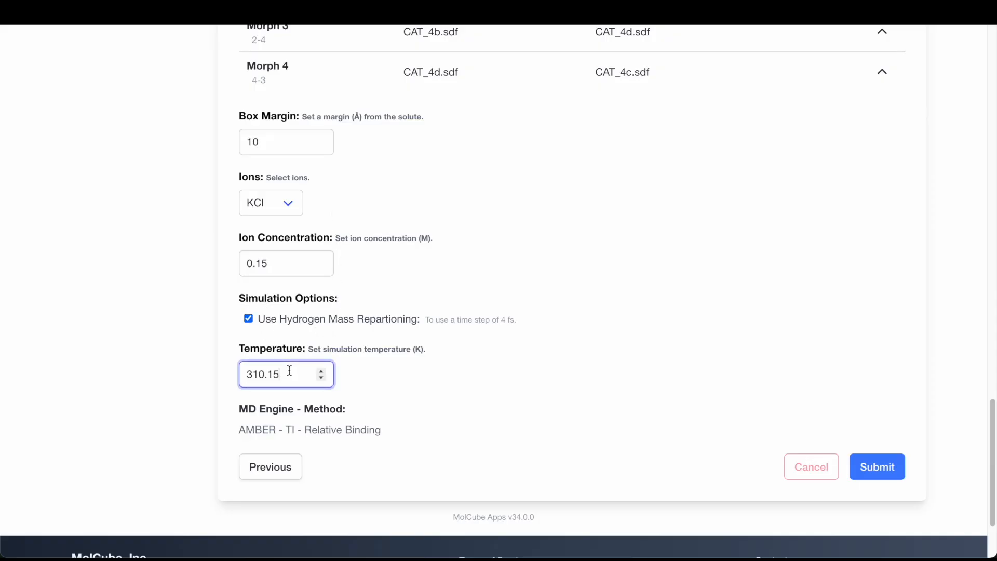
double_click(289, 372)
text(300)
click(896, 474)
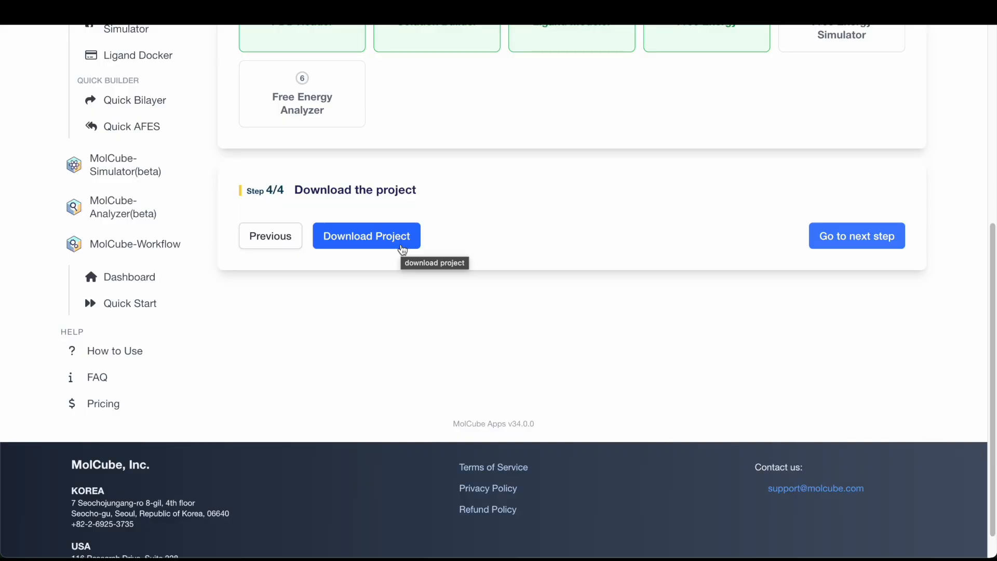
- Download the project and continue to the Free Energy Simulator step
click(402, 249)
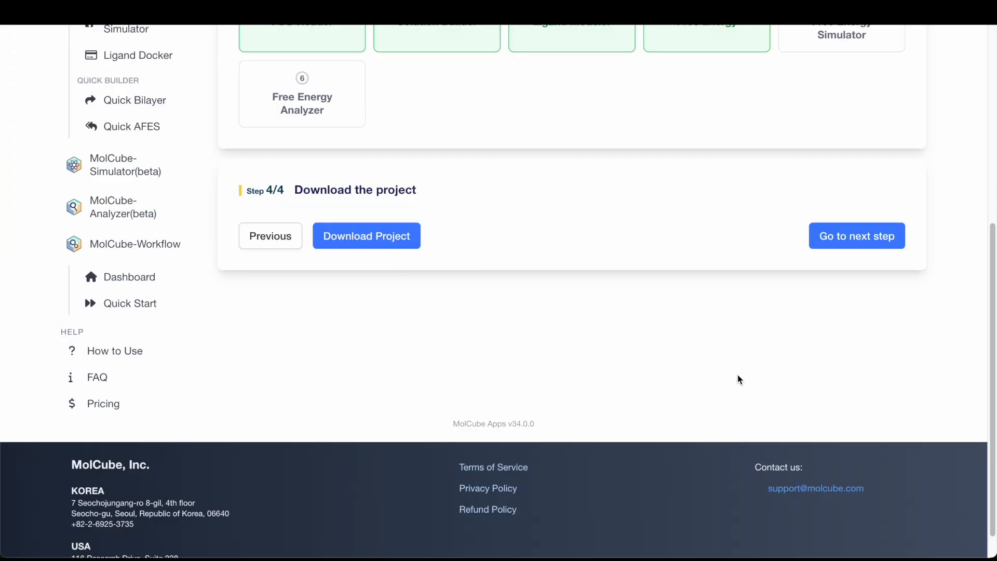
click(808, 317)
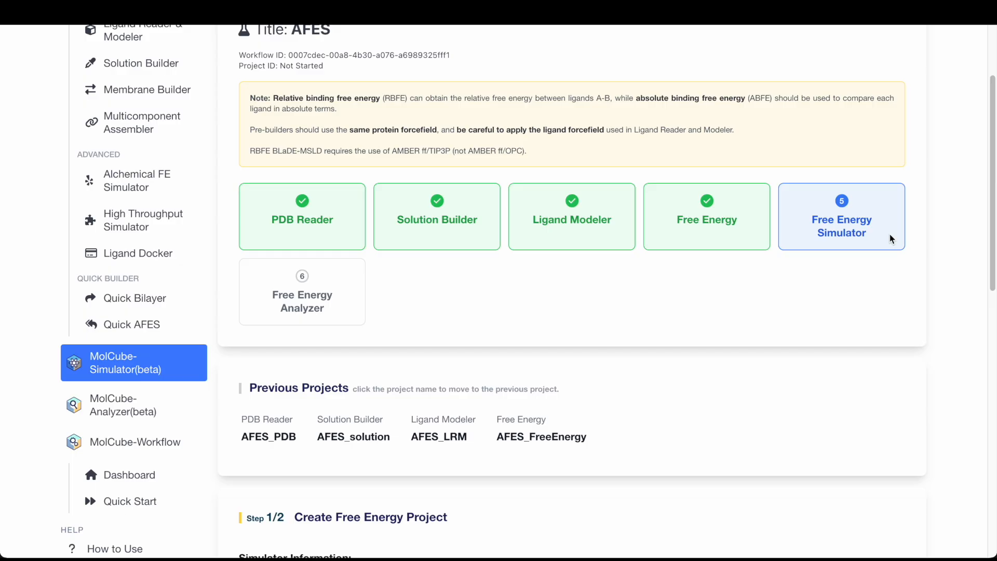
- Choose GAFF-Fast as the ligand force field for the free energy simulator project
scroll(891, 239, down, 7)
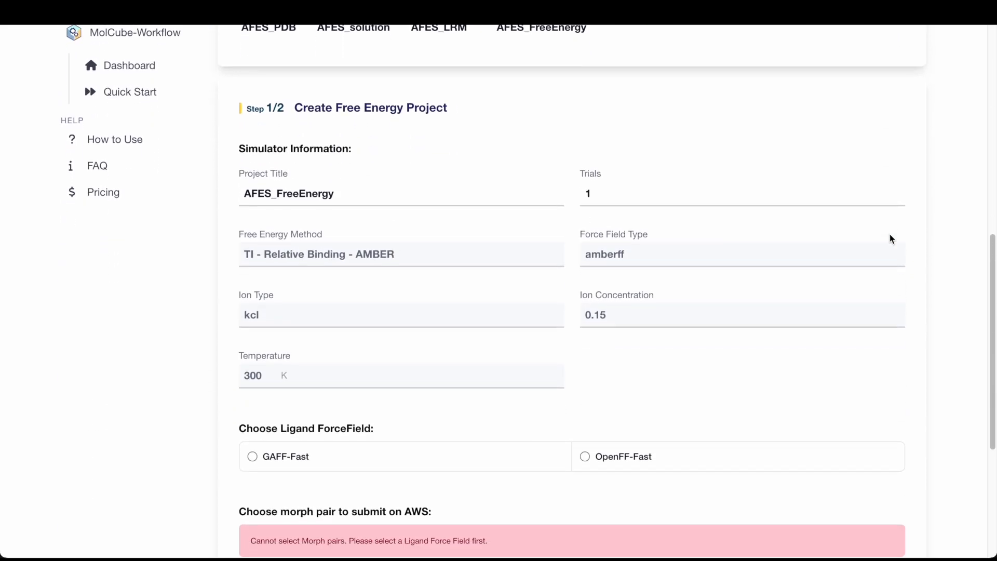
scroll(683, 240, down, 1)
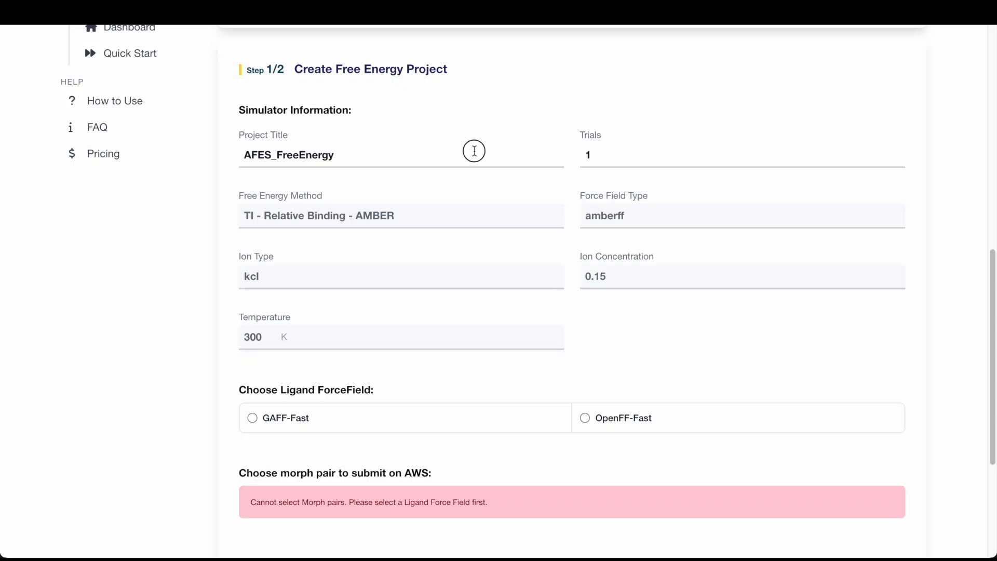
click(472, 149)
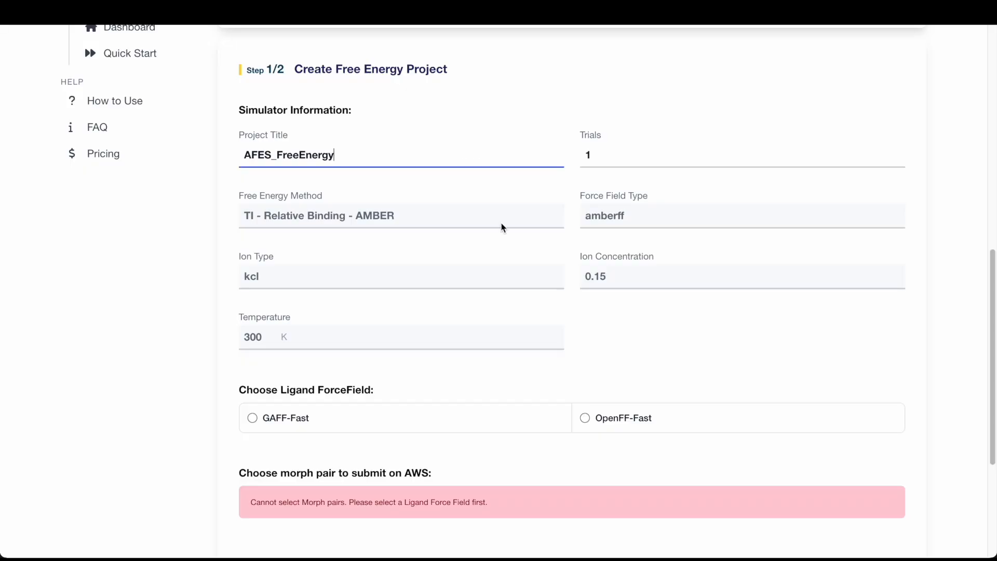
scroll(500, 225, down, 3)
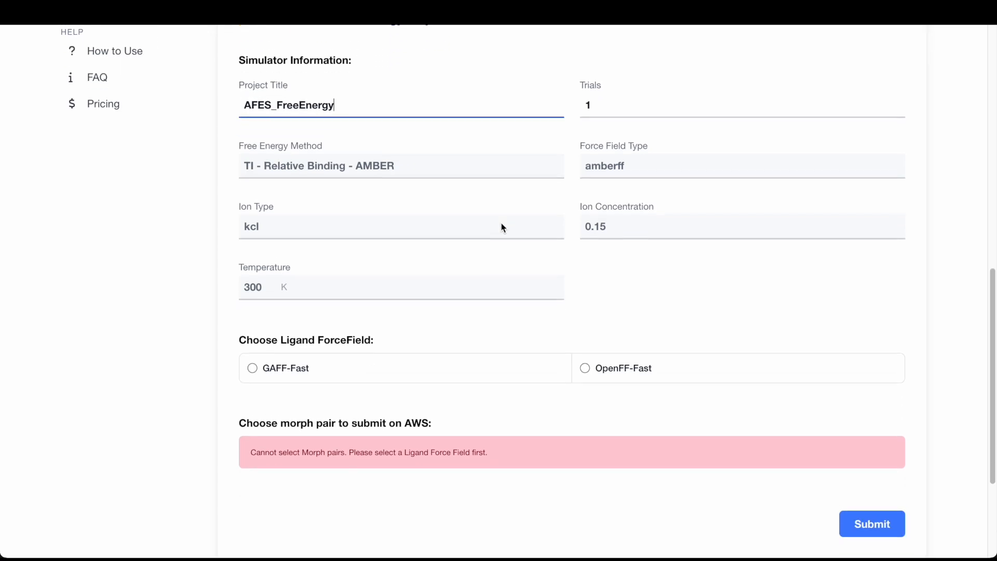
click(439, 345)
scroll(452, 331, down, 5)
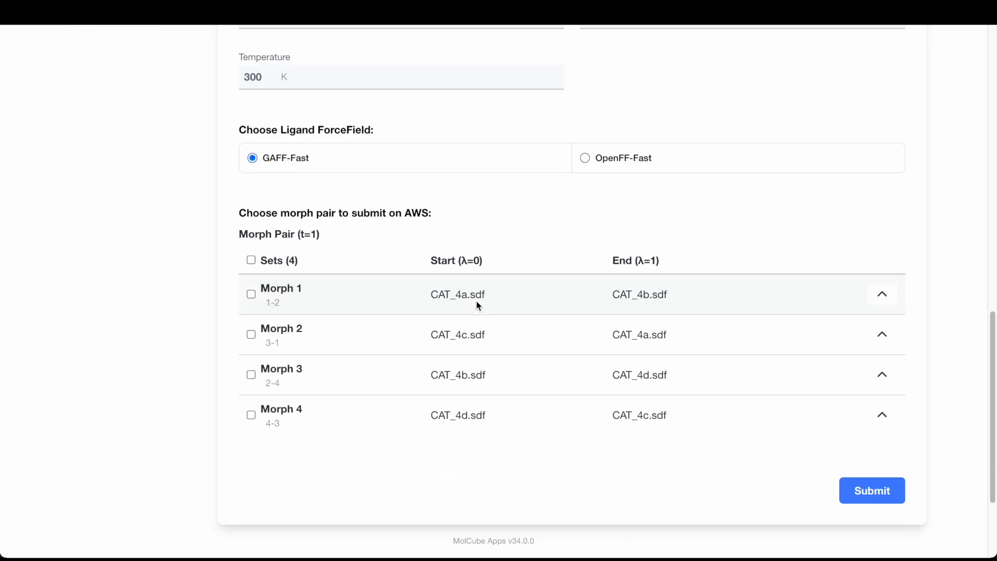
- Select Morph 1 as the only morph pair with GAFF-Fast and submit the simulator on AWS, confirming the submission
click(250, 294)
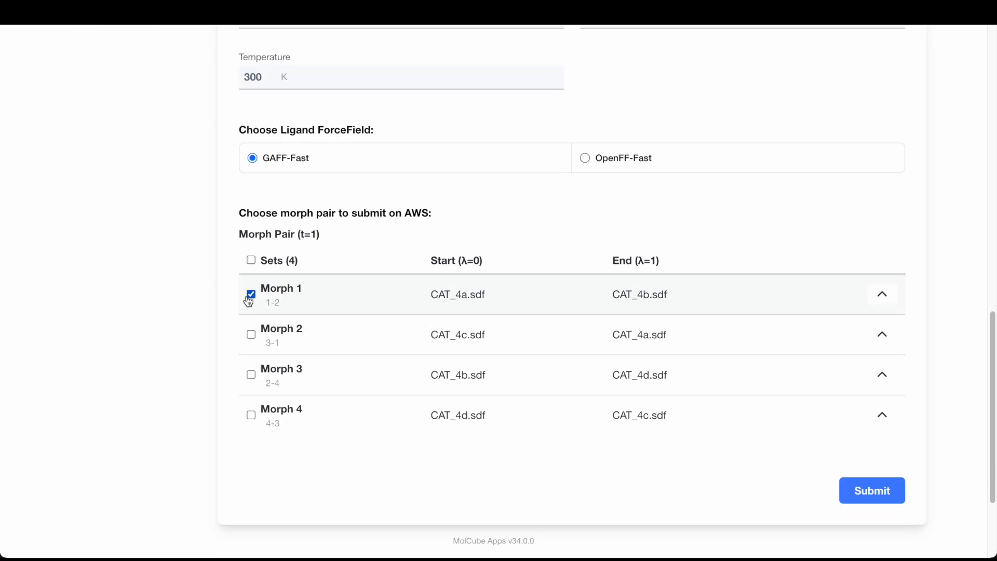
click(250, 334)
click(608, 156)
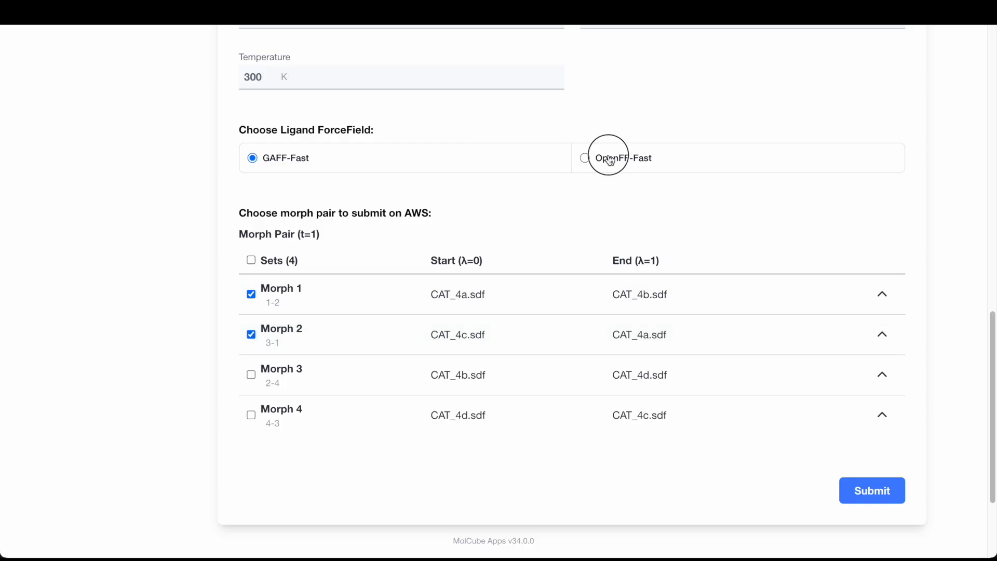
click(252, 334)
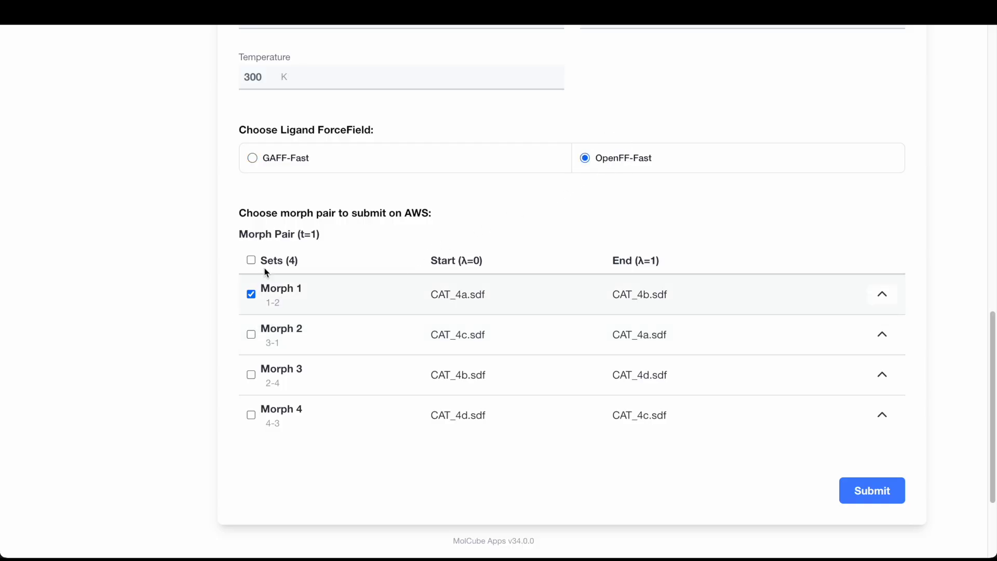
click(279, 163)
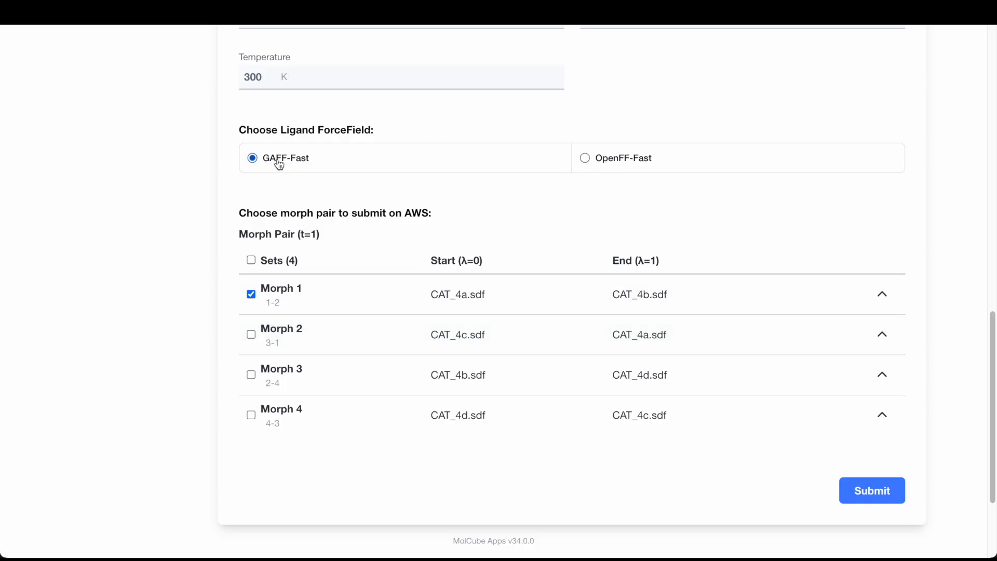
click(871, 489)
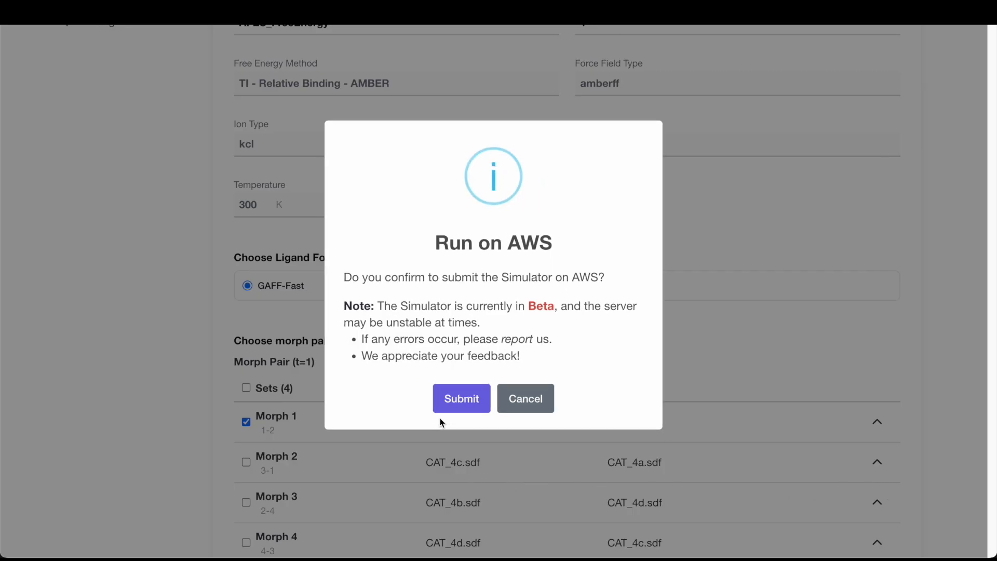
click(461, 408)
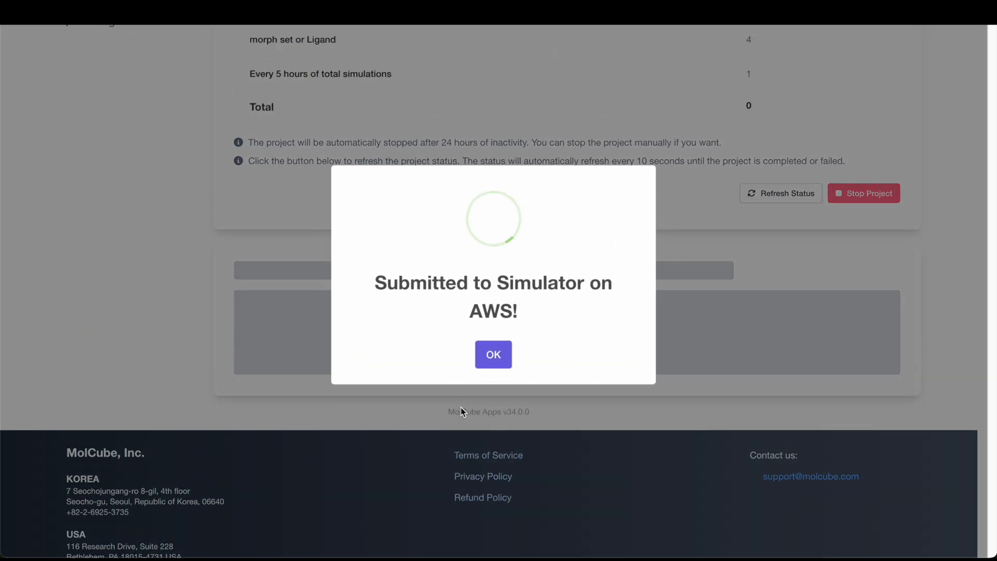
click(493, 358)
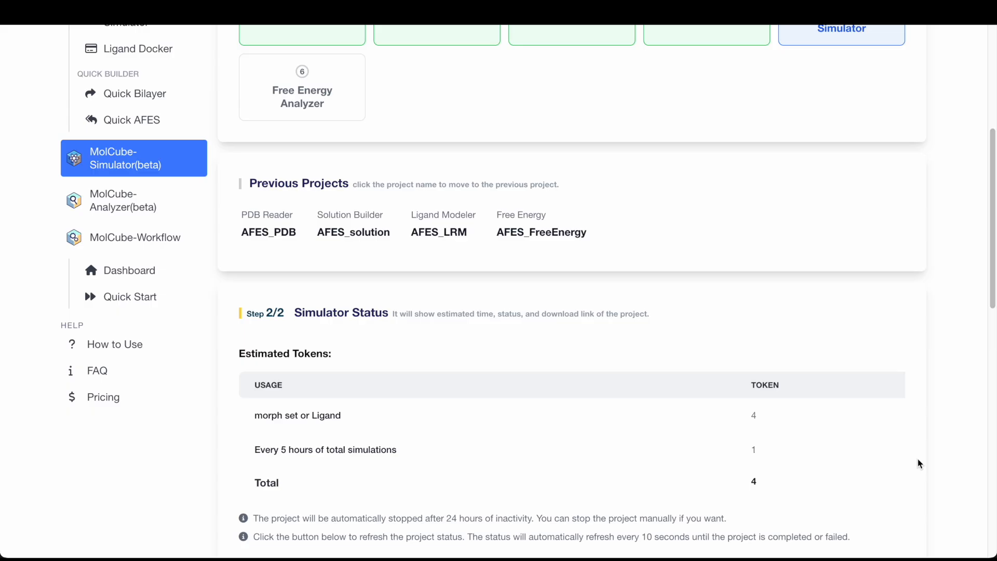
- Open the Free Energy Analyzer step of the AFES workflow
scroll(917, 459, down, 5)
scroll(917, 459, down, 6)
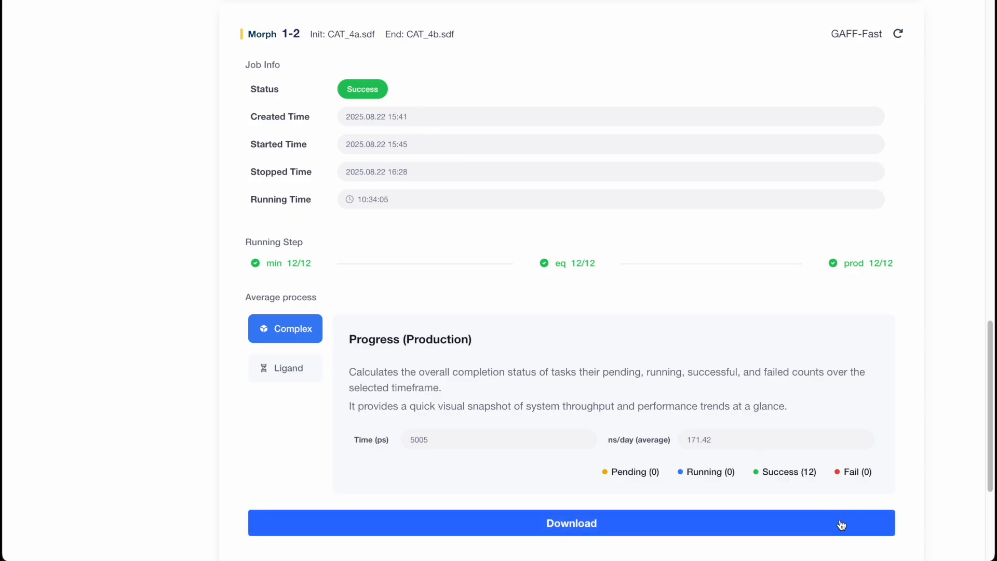
scroll(841, 525, down, 2)
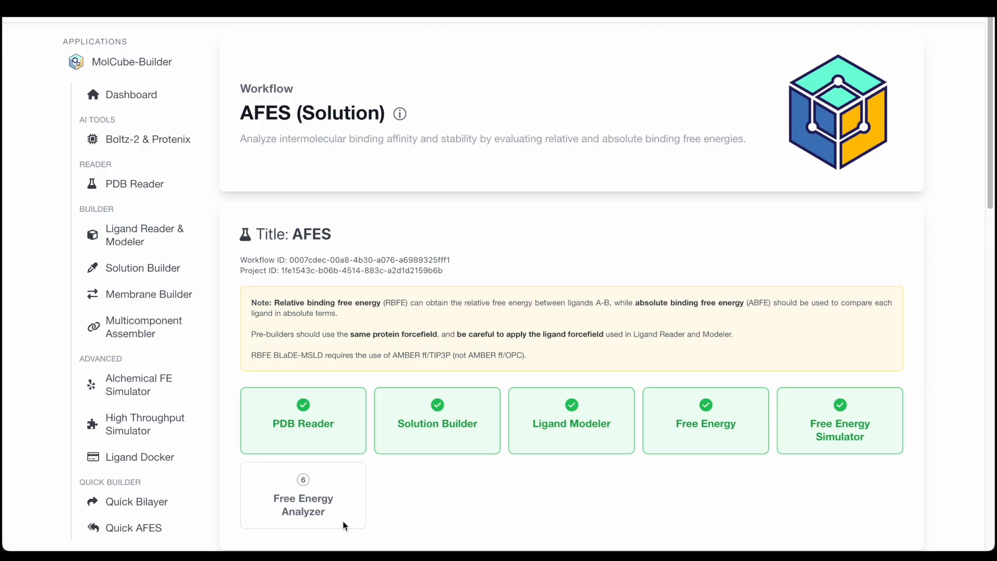
click(343, 522)
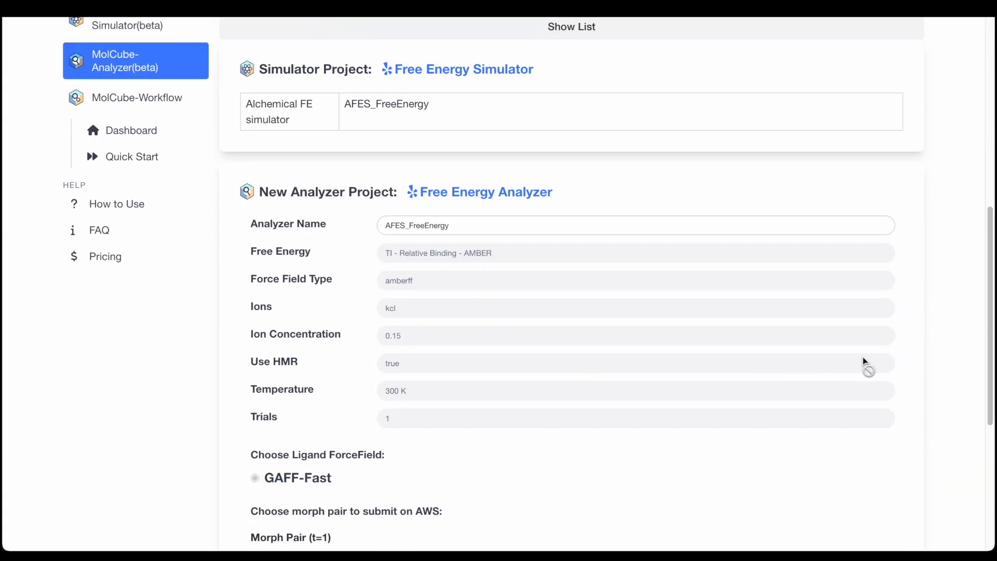
- Expand Morph 1's core indices and run the Free Energy Analyzer on AWS, confirming the submission
scroll(949, 358, down, 3)
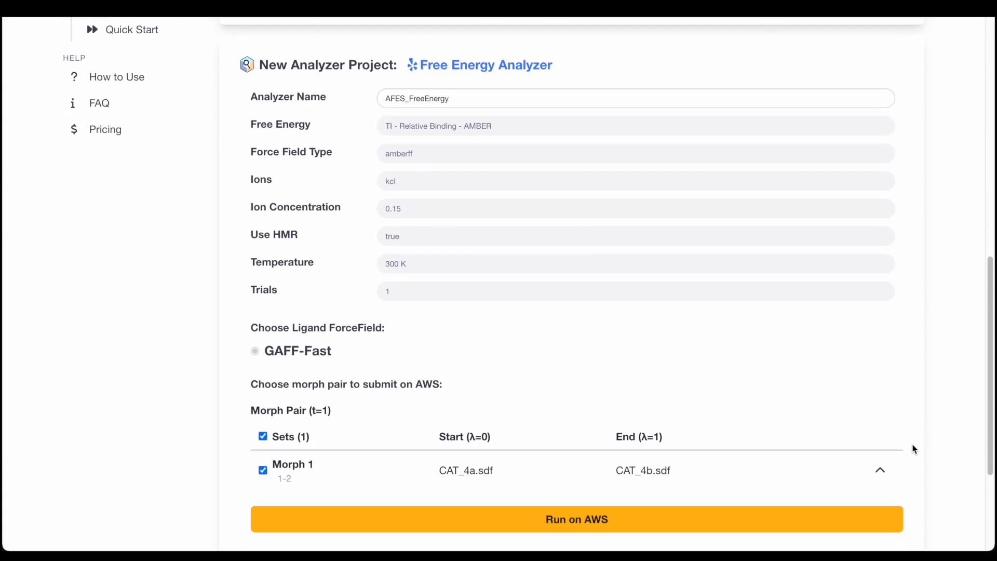
click(892, 469)
scroll(893, 470, down, 8)
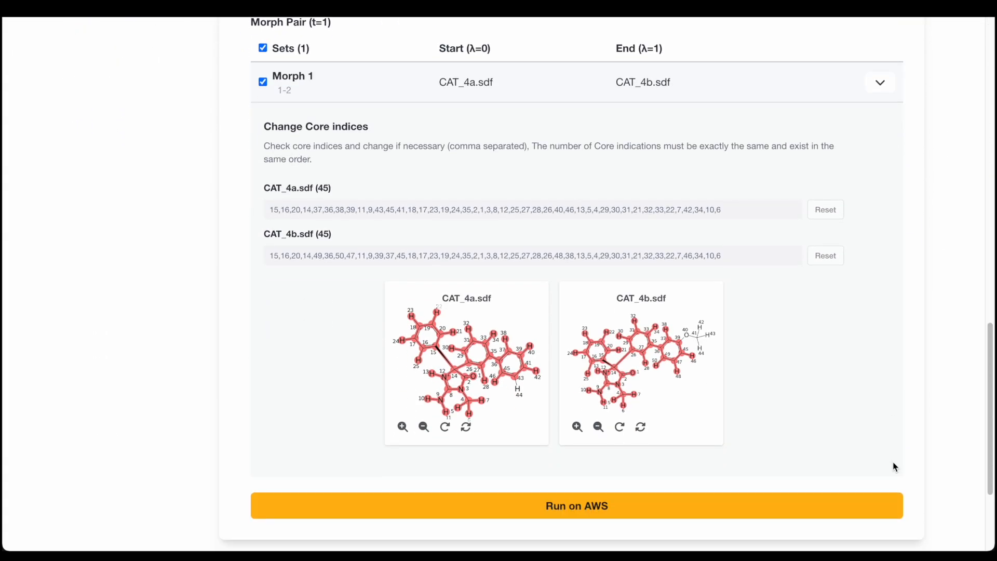
click(889, 513)
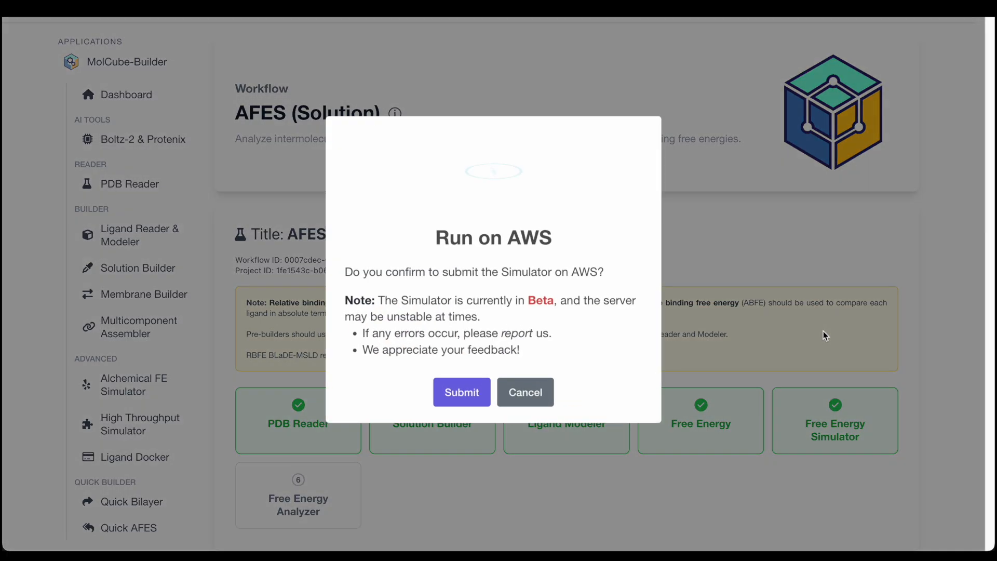
click(475, 394)
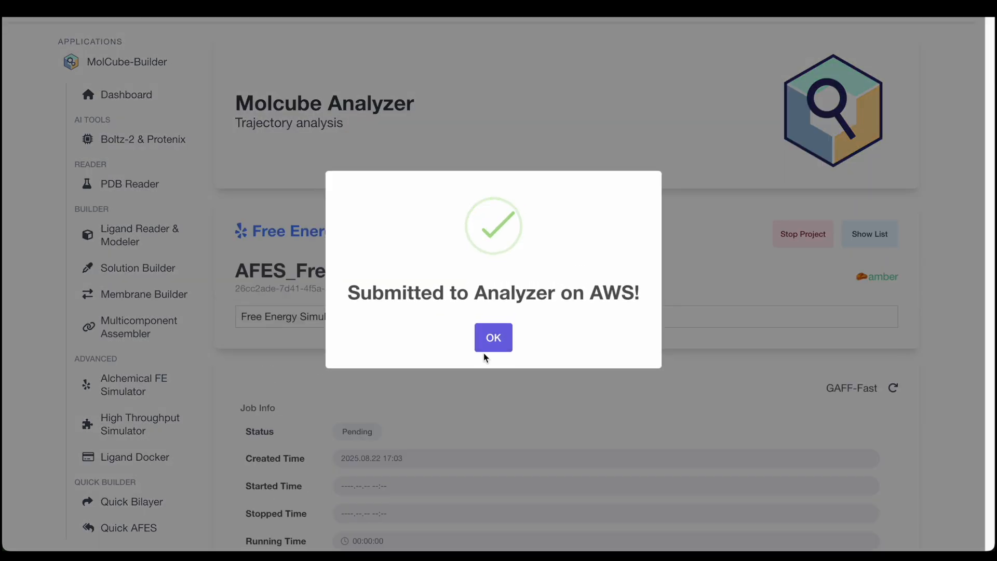
click(493, 342)
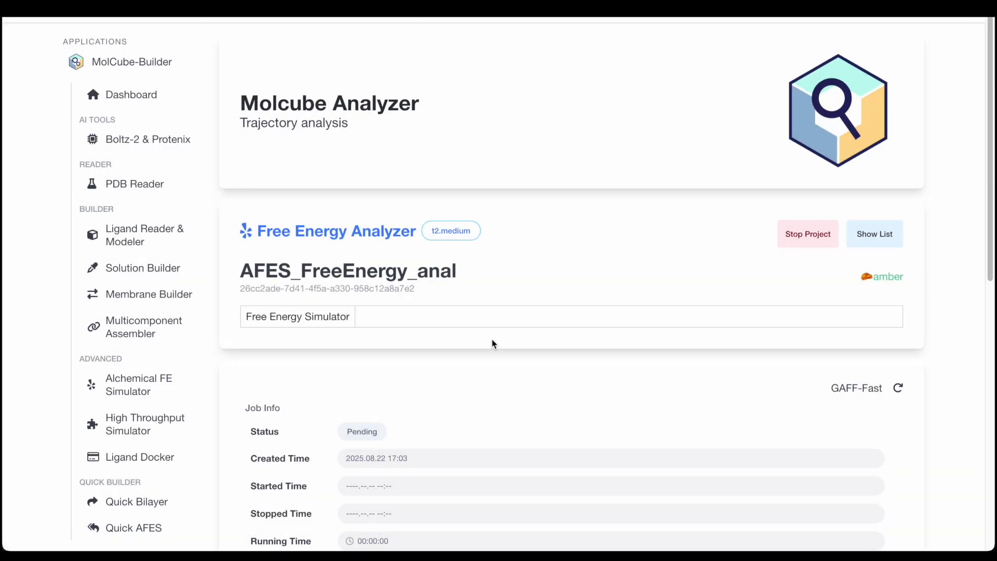
- Review the analyzer job info and average progress for morph pair 1-2
scroll(491, 339, down, 8)
scroll(491, 339, up, 1)
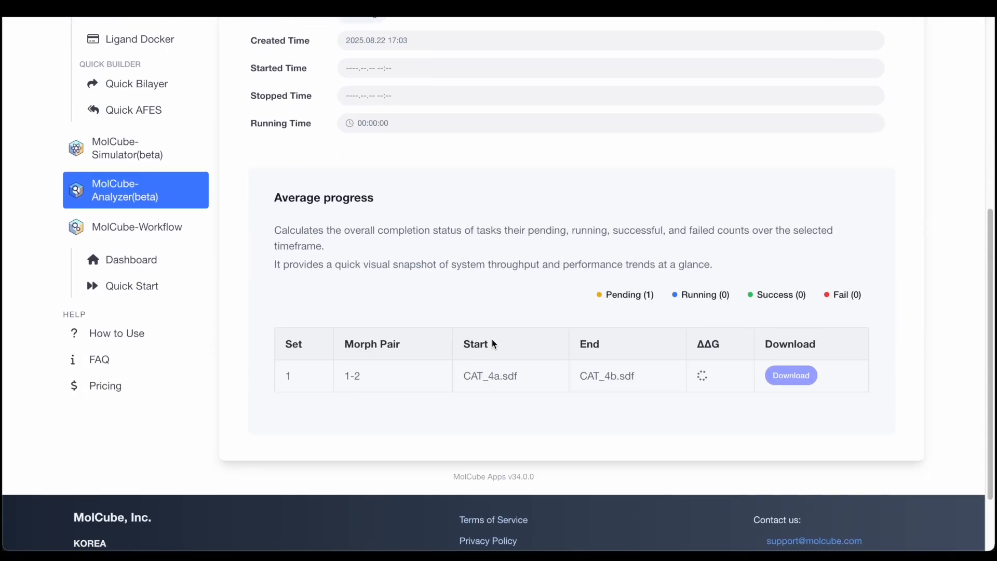
scroll(492, 342, up, 1)
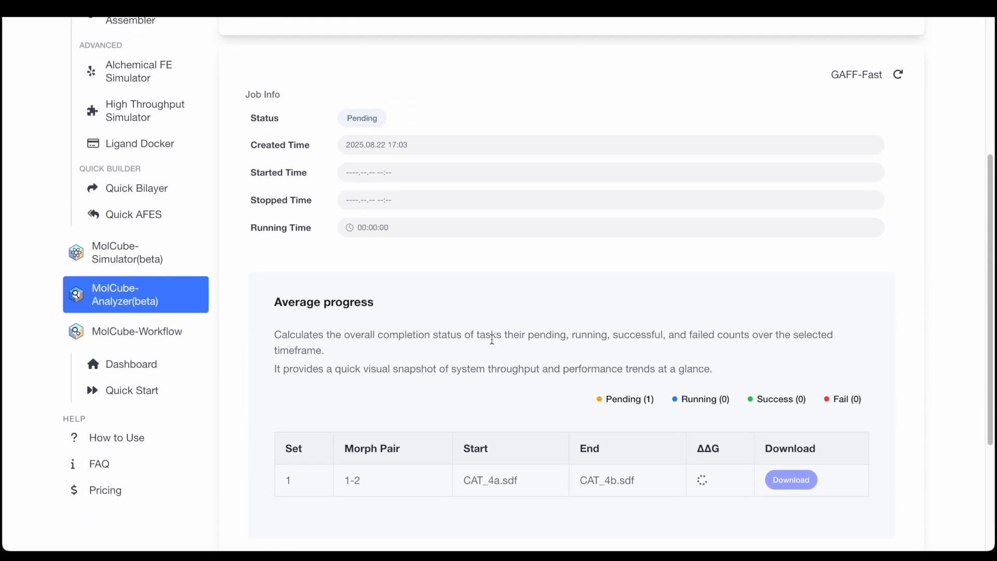